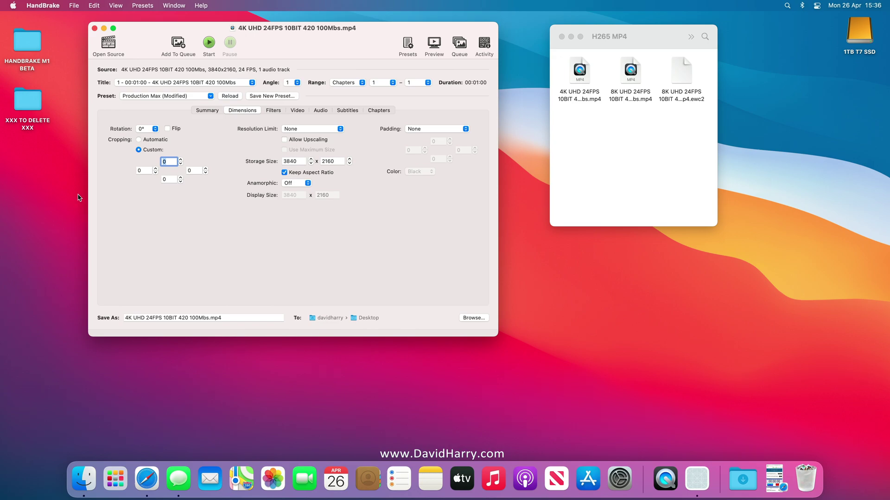
- Check the HandBrake version in its About window, and close the window
{"action": "left_click", "coordinate": [42, 5]}
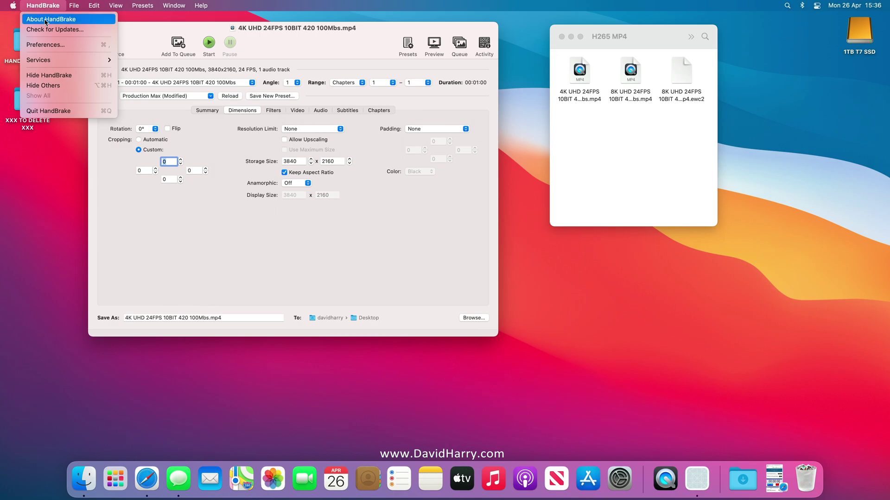
{"action": "left_click", "coordinate": [46, 21]}
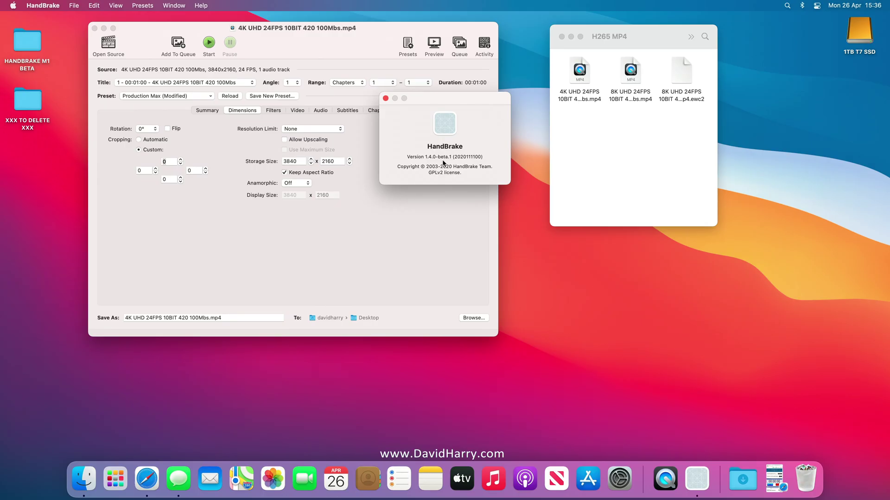
{"action": "left_click", "coordinate": [407, 257]}
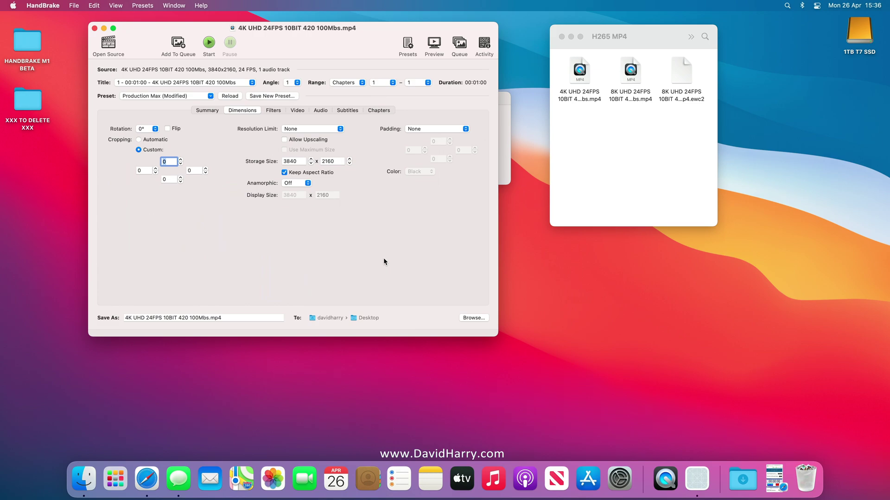
{"action": "left_click", "coordinate": [506, 179]}
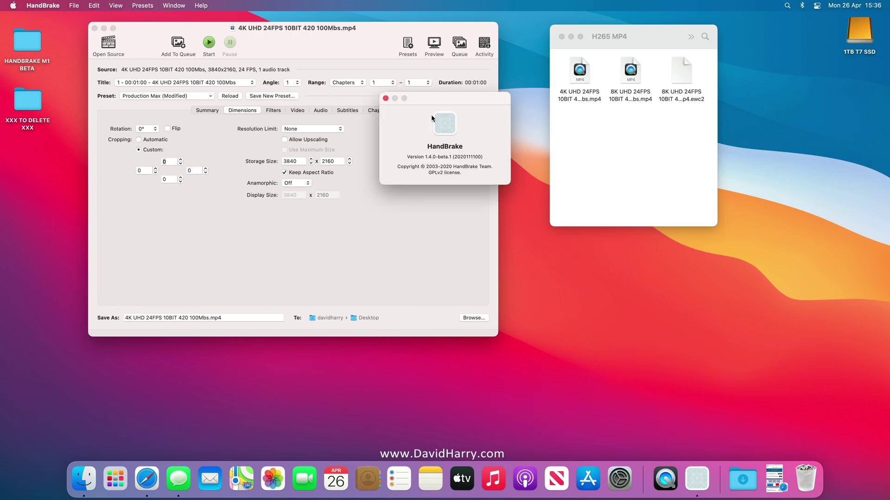
{"action": "left_click", "coordinate": [391, 95]}
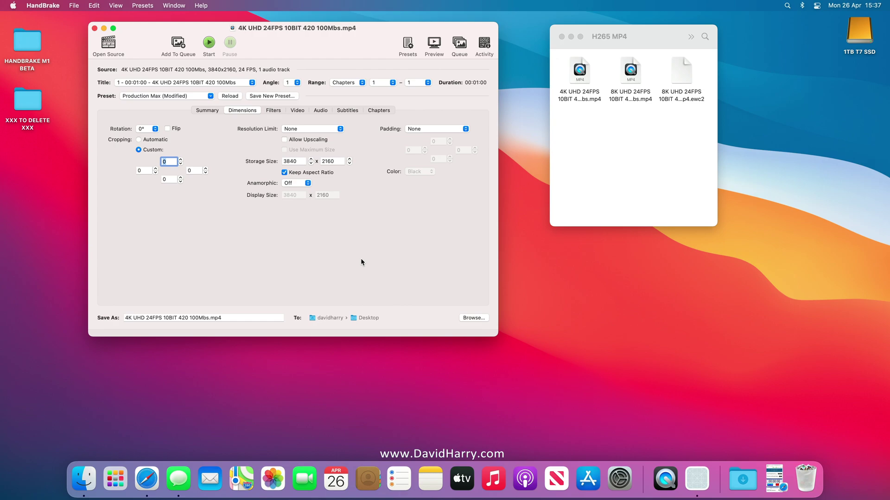
- Check the full file name of the 4K UHD source clip in the H265 MP4 folder, and return to HandBrake
{"action": "left_click", "coordinate": [578, 163]}
{"action": "left_click", "coordinate": [583, 71]}
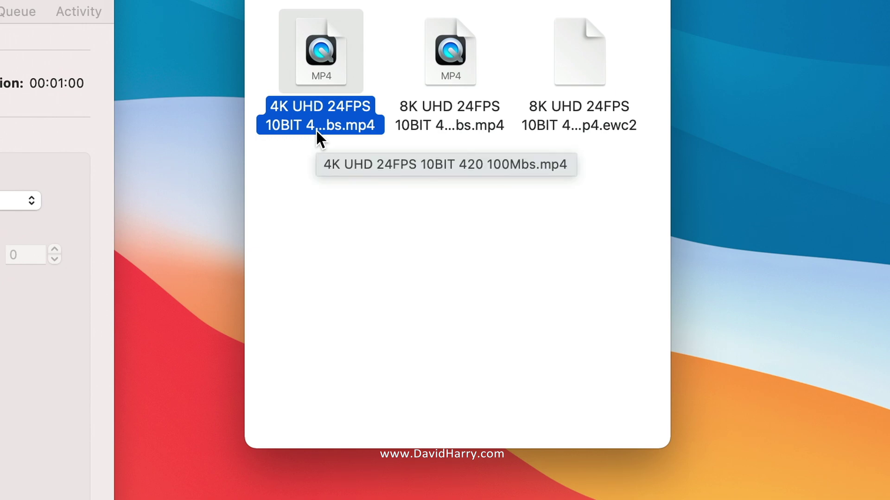
{"action": "left_click", "coordinate": [341, 255]}
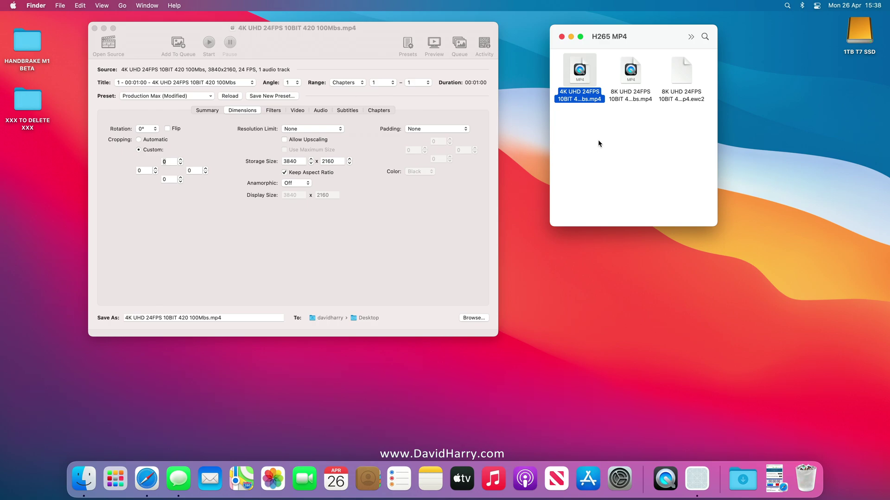
{"action": "left_click", "coordinate": [363, 248]}
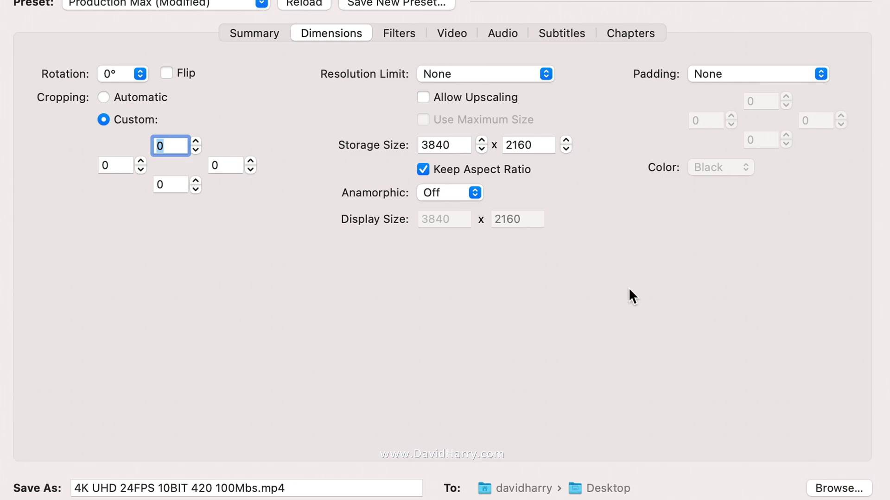
- Review the chapter, subtitle, audio and filter settings of the encode
{"action": "left_click", "coordinate": [620, 34]}
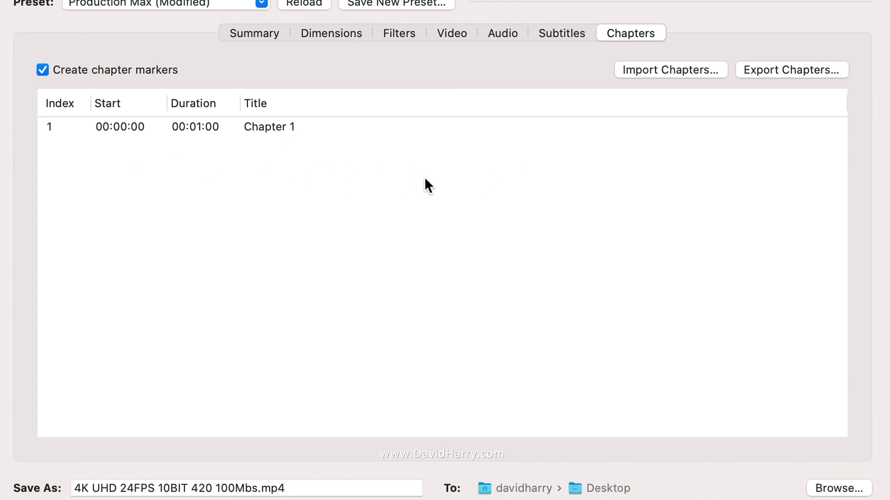
{"action": "left_click", "coordinate": [556, 29]}
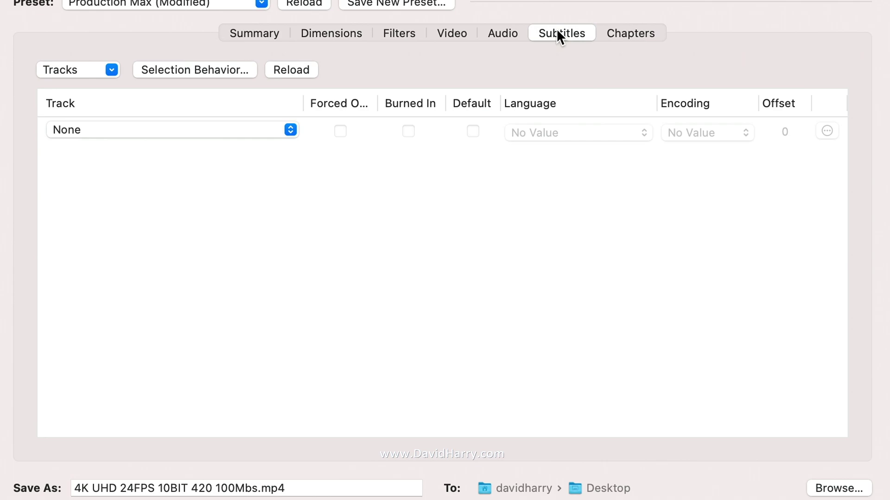
{"action": "left_click", "coordinate": [503, 36]}
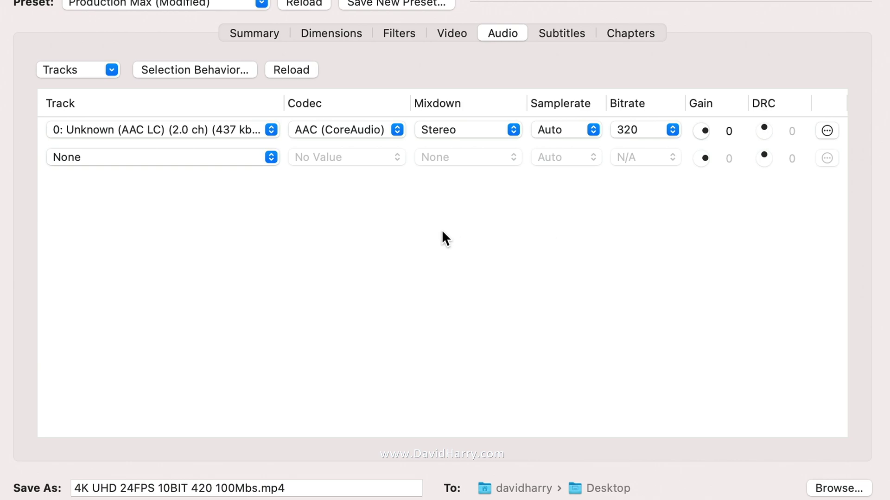
{"action": "left_click", "coordinate": [399, 34]}
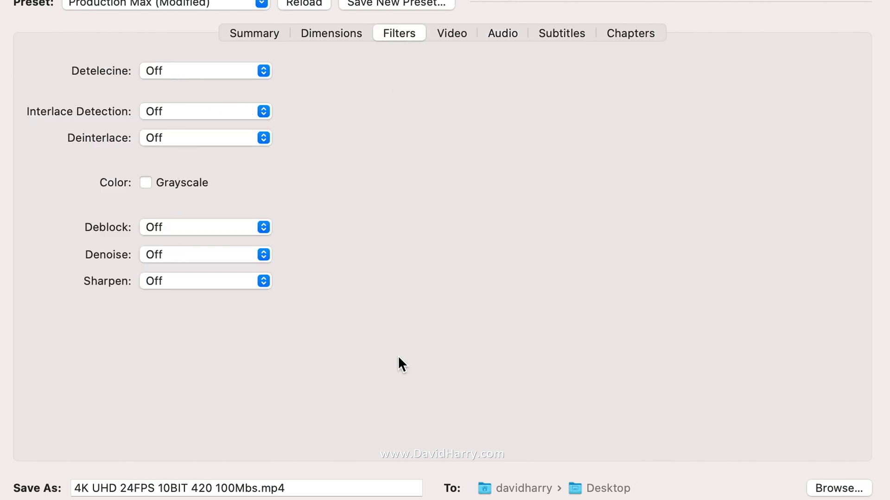
- Set the video encoder to H.264 (x264) with the ultrafast encoder preset
{"action": "left_click", "coordinate": [447, 33]}
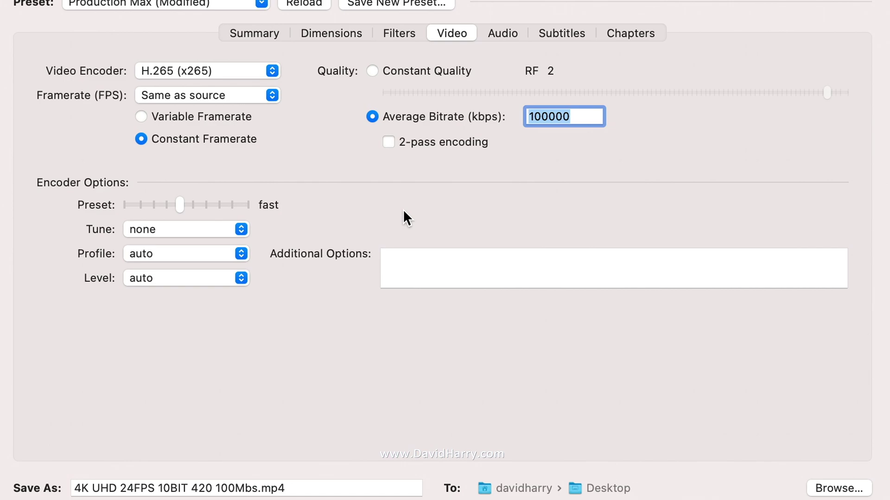
{"action": "left_click", "coordinate": [240, 70]}
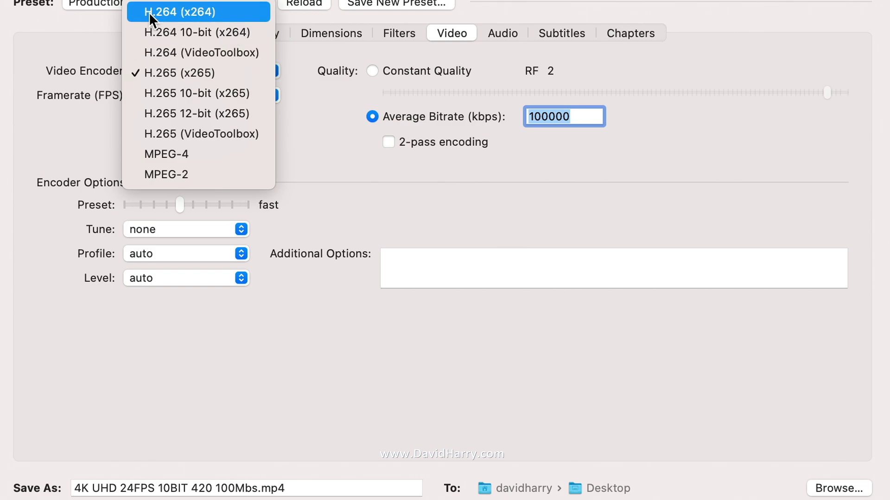
{"action": "left_click", "coordinate": [227, 12]}
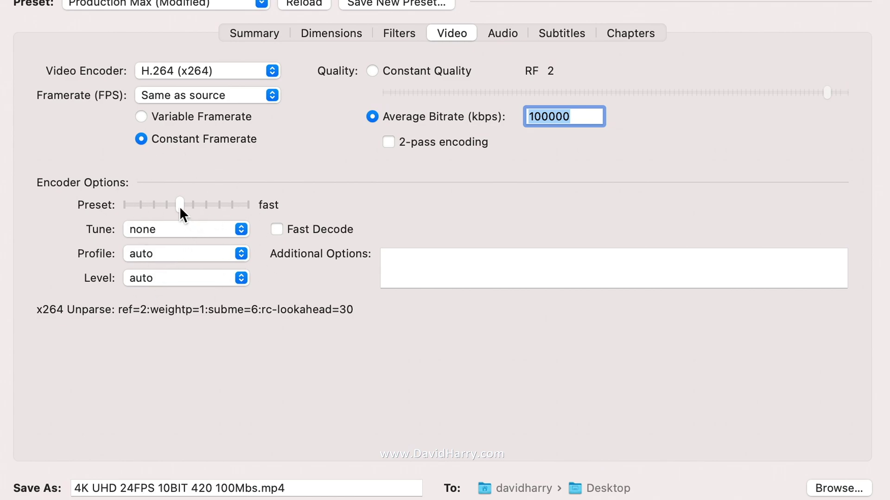
{"action": "left_click_drag", "start_coordinate": [180, 207], "coordinate": [101, 200]}
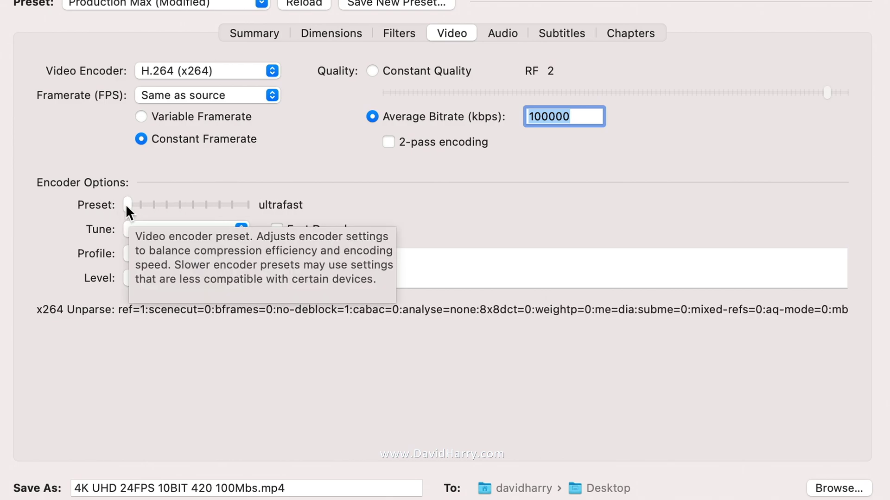
{"action": "mouse_move", "coordinate": [126, 204]}
{"action": "left_mouse_down"}
{"action": "mouse_move", "coordinate": [205, 205]}
{"action": "mouse_move", "coordinate": [111, 204]}
{"action": "left_mouse_up"}
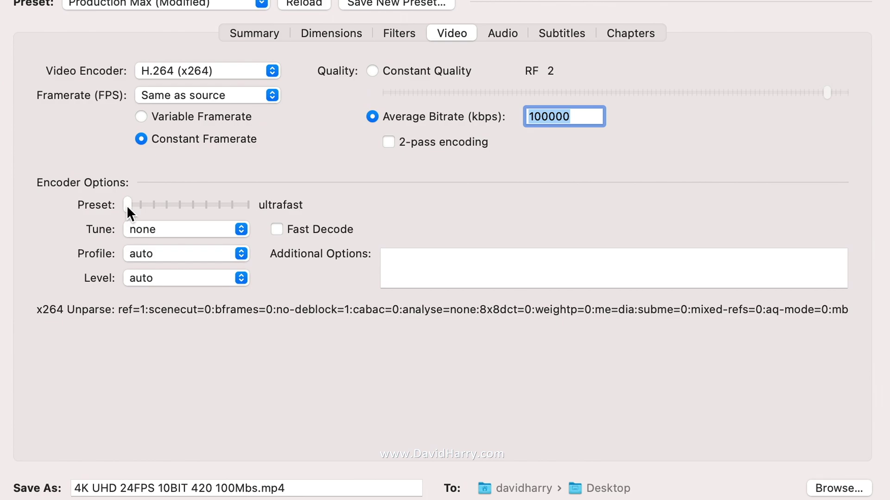
- Try the veryslow and placebo encoder presets, and return the preset to ultrafast
{"action": "left_click_drag", "start_coordinate": [127, 204], "coordinate": [232, 206]}
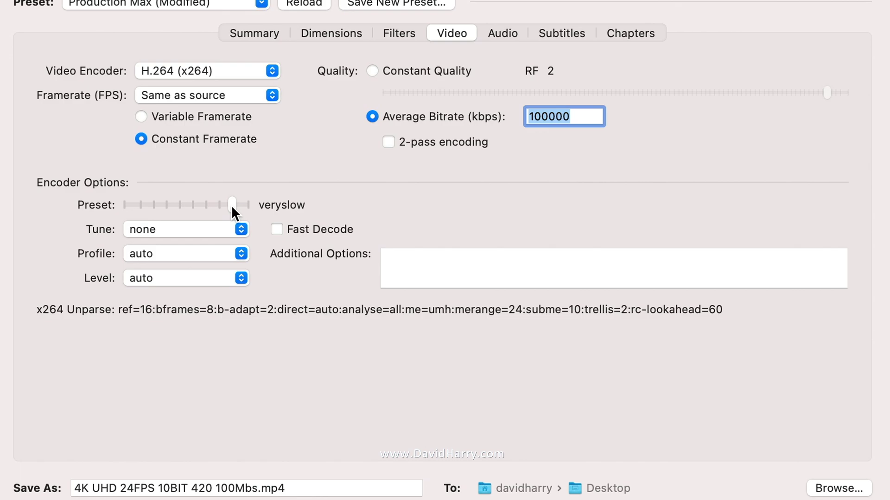
{"action": "left_click_drag", "start_coordinate": [232, 205], "coordinate": [127, 210]}
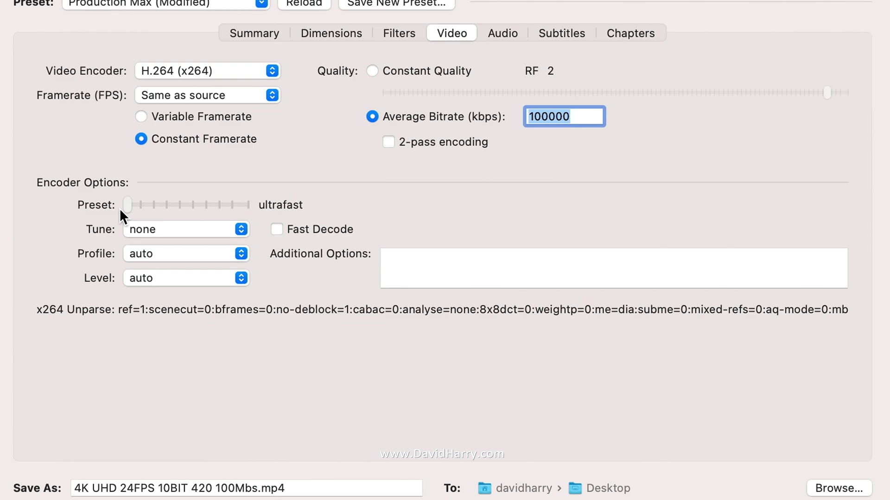
{"action": "left_click_drag", "start_coordinate": [127, 207], "coordinate": [256, 204]}
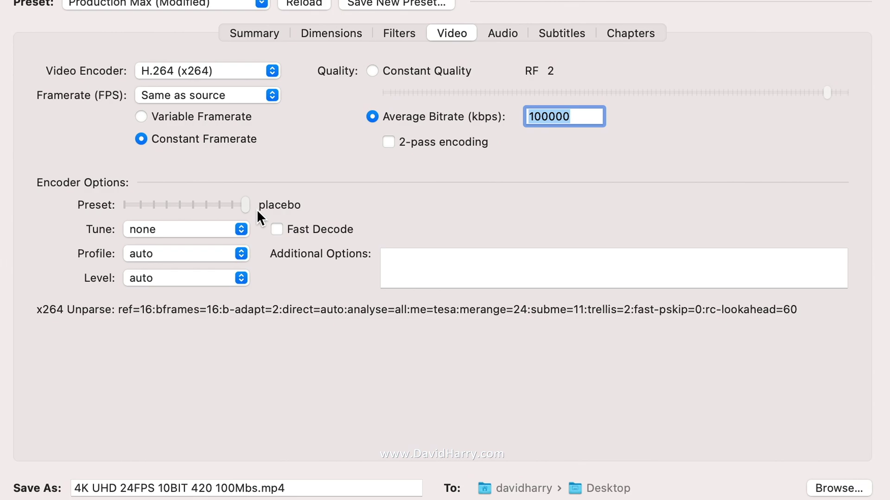
{"action": "left_click_drag", "start_coordinate": [245, 205], "coordinate": [119, 202]}
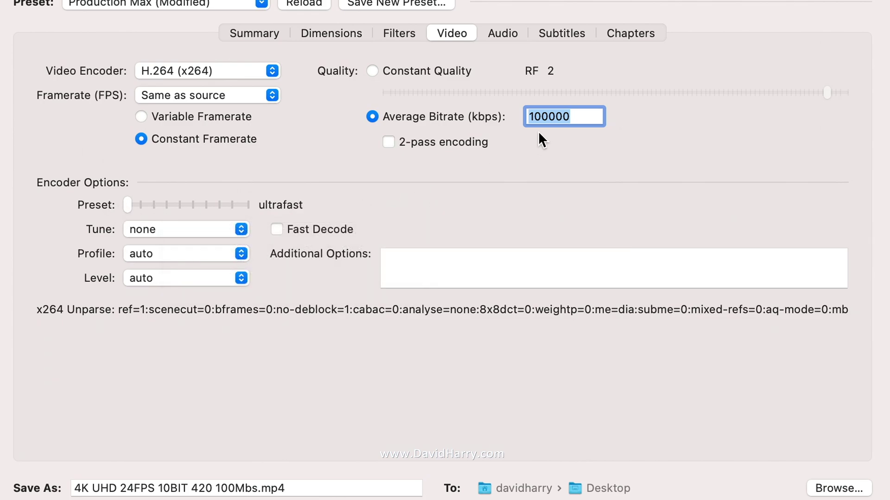
{"action": "left_click_drag", "start_coordinate": [124, 204], "coordinate": [97, 200]}
{"action": "left_click_drag", "start_coordinate": [122, 211], "coordinate": [117, 166]}
- Append x264 to the output file name, giving 4K UHD 24FPS 10BIT 420 100Mbs x264.mp4
{"action": "left_click", "coordinate": [258, 489]}
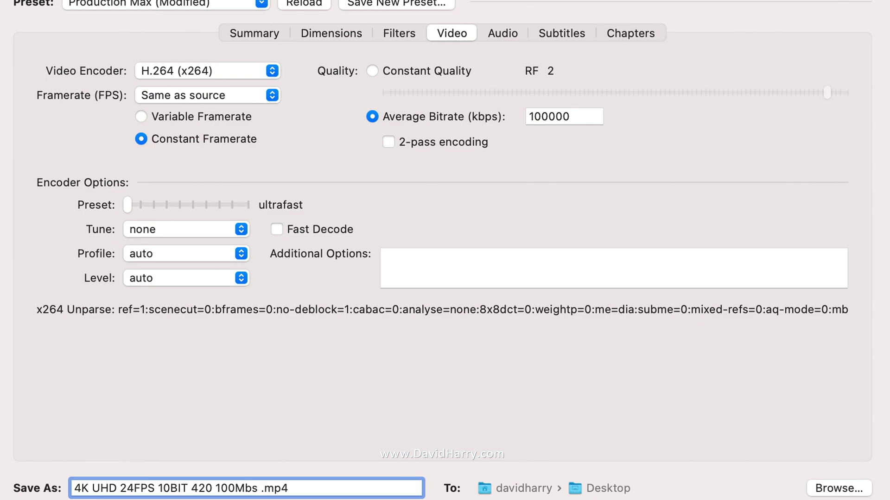
{"action": "type", "text": "h"}
{"action": "key", "text": "BackSpace"}
{"action": "type", "text": "x264"}
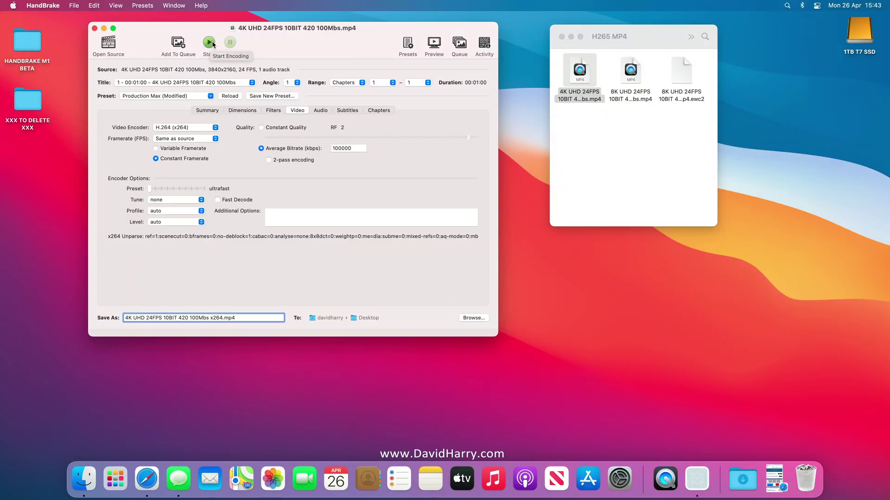
- Run the x264 encode while timing it with the online stopwatch in Safari, pausing the stopwatch when the encode finishes
{"action": "left_click", "coordinate": [773, 482]}
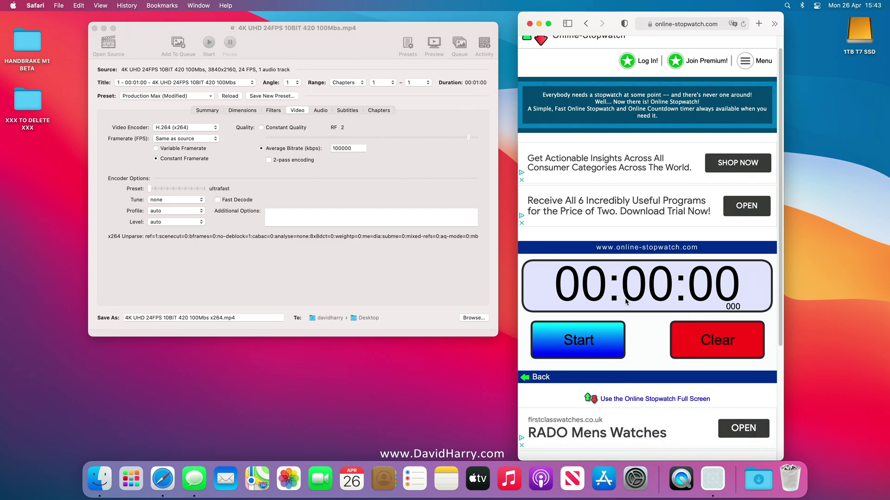
{"action": "left_click", "coordinate": [603, 335]}
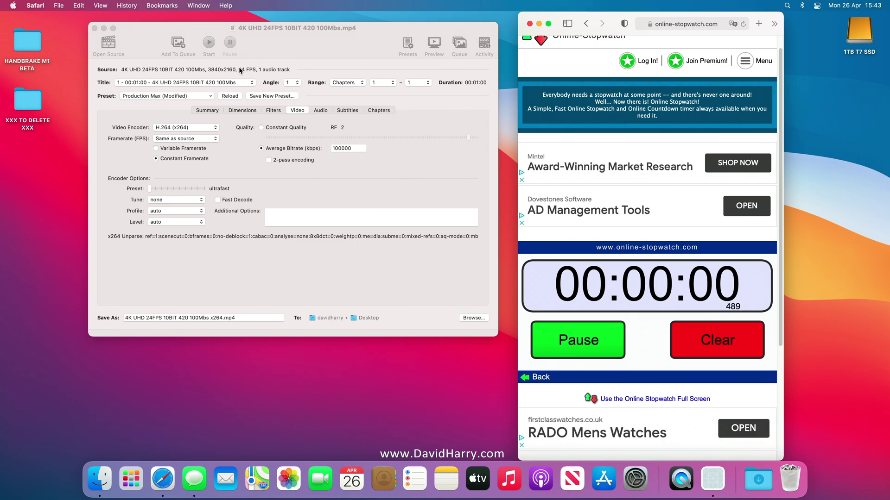
{"action": "left_click", "coordinate": [209, 43]}
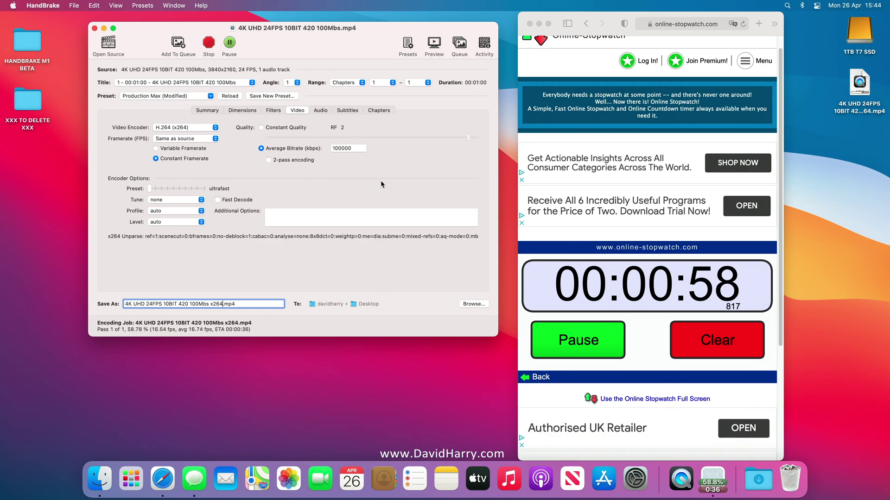
{"action": "left_click", "coordinate": [658, 338]}
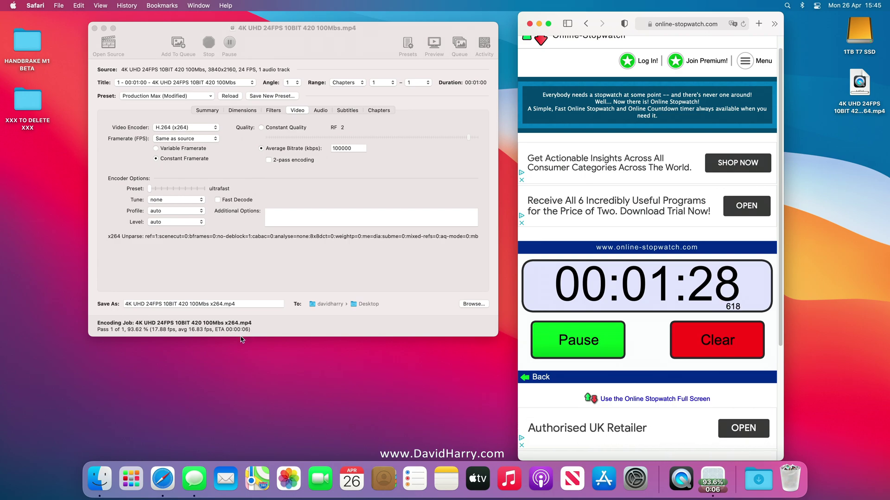
{"action": "left_click", "coordinate": [586, 348]}
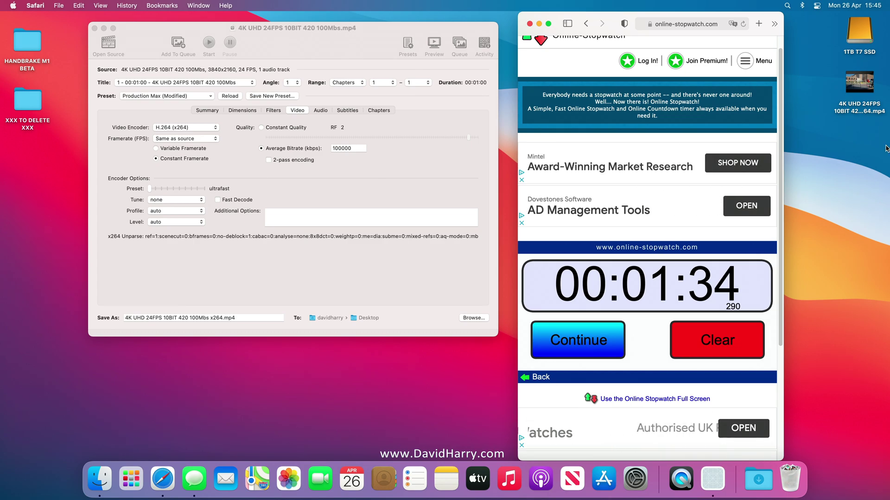
- Inspect the file information of the encoded x264 movie on the desktop, and close the info window
{"action": "left_click", "coordinate": [857, 147]}
{"action": "right_click", "coordinate": [858, 86]}
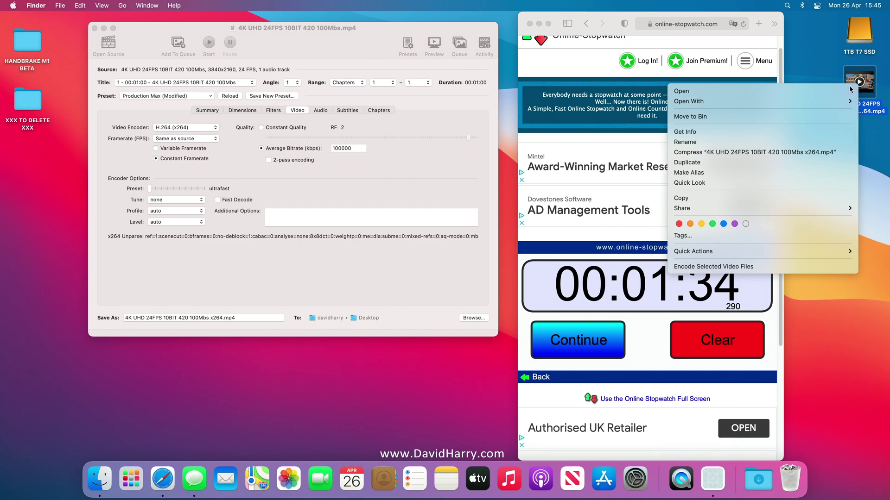
{"action": "mouse_move", "coordinate": [727, 101]}
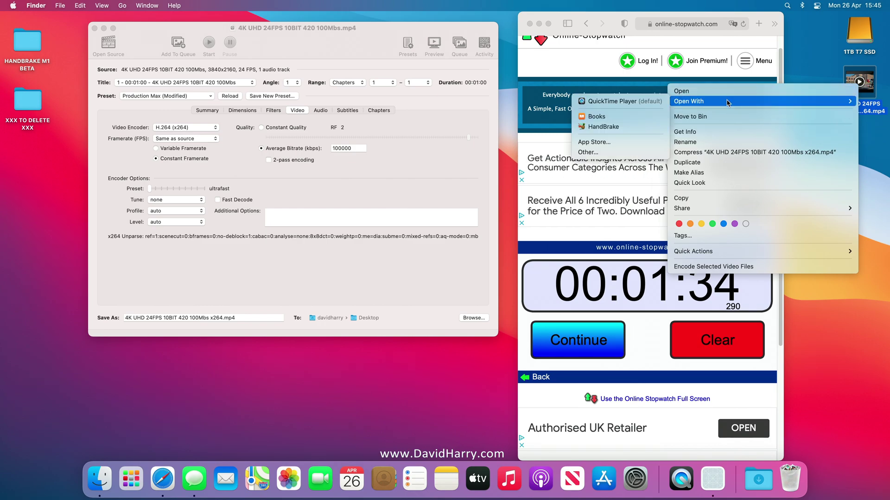
{"action": "left_click", "coordinate": [725, 134]}
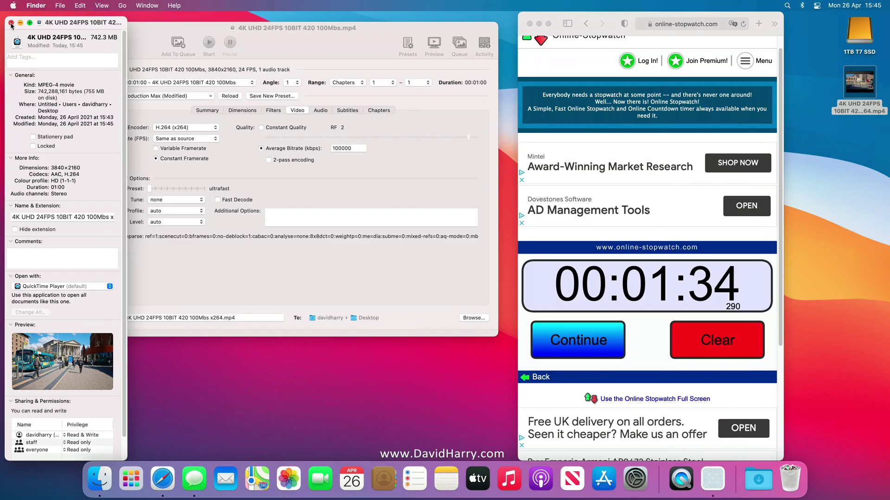
{"action": "key", "text": "super+w"}
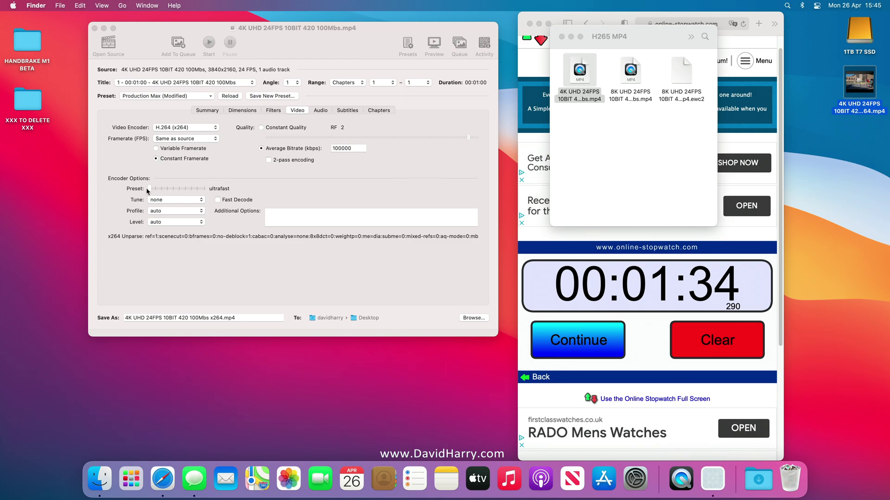
- Try the veryslow encoder preset for the x264 encode, and put it back to ultrafast
{"action": "left_click_drag", "start_coordinate": [148, 188], "coordinate": [193, 188]}
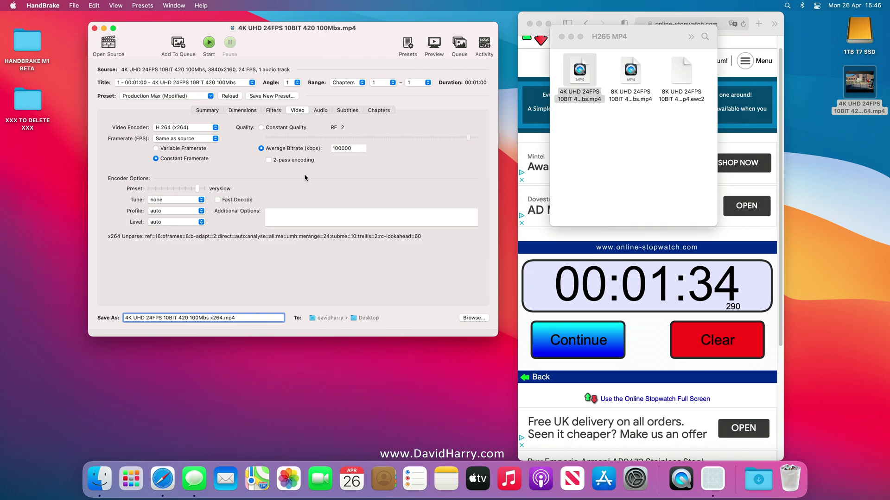
{"action": "left_click_drag", "start_coordinate": [196, 190], "coordinate": [145, 190]}
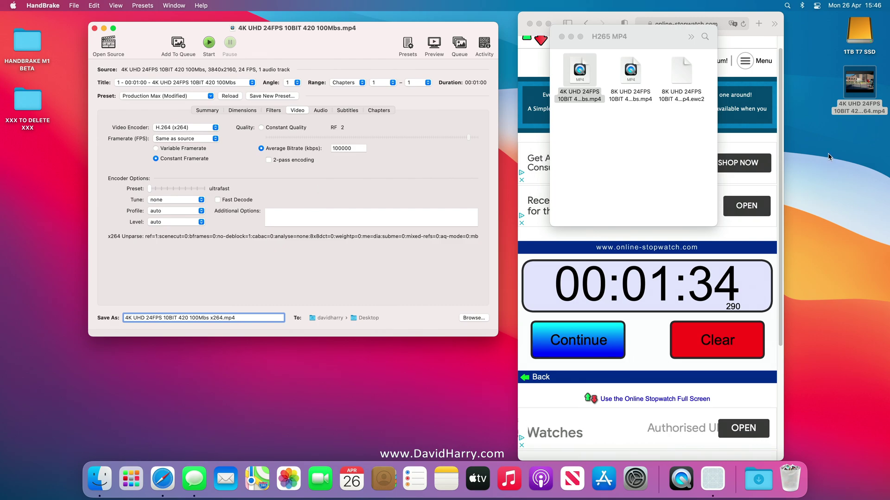
- Play back part of the encoded x264 movie from the desktop in QuickTime Player, and close the player window
{"action": "left_click", "coordinate": [860, 85]}
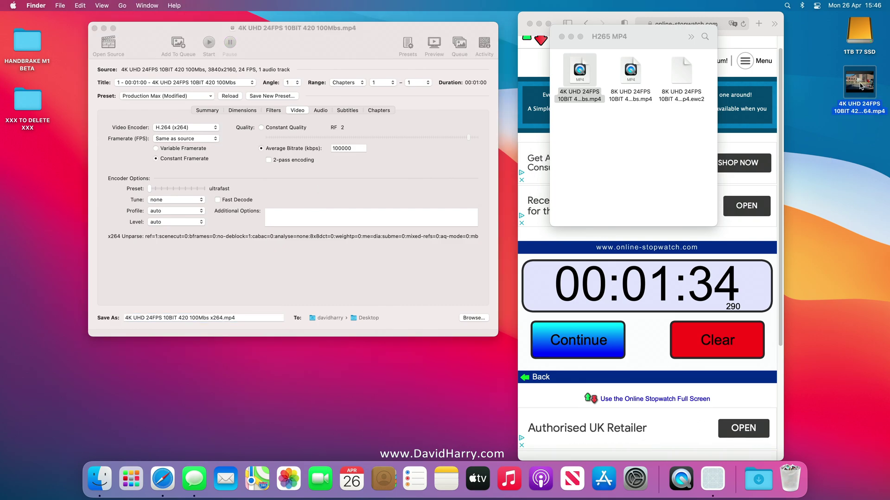
{"action": "double_click", "coordinate": [860, 85]}
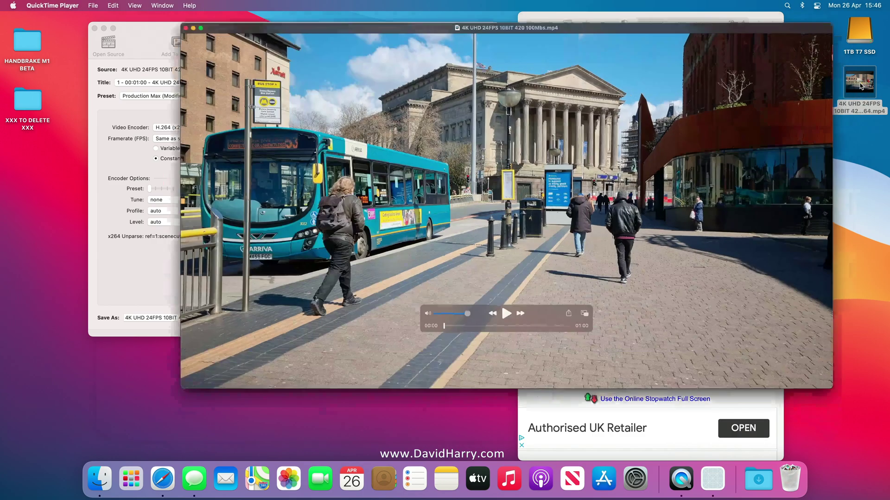
{"action": "left_click", "coordinate": [422, 370]}
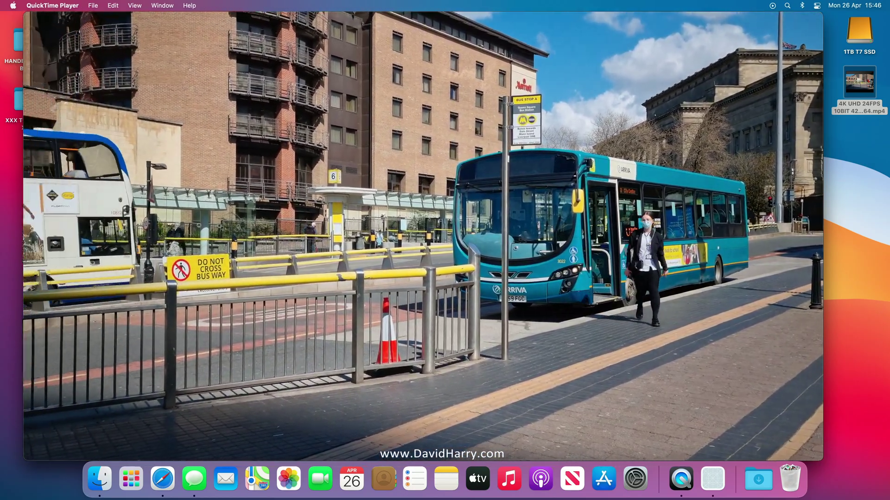
{"action": "mouse_move", "coordinate": [543, 315]}
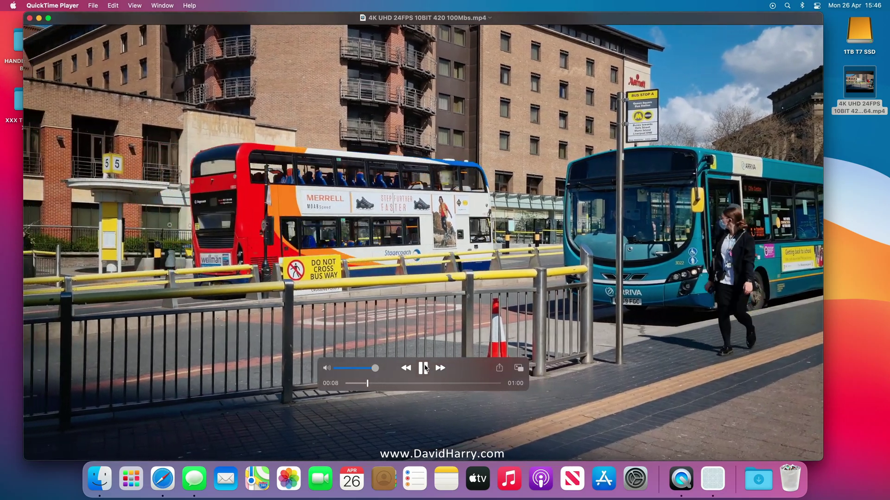
{"action": "key", "text": "space"}
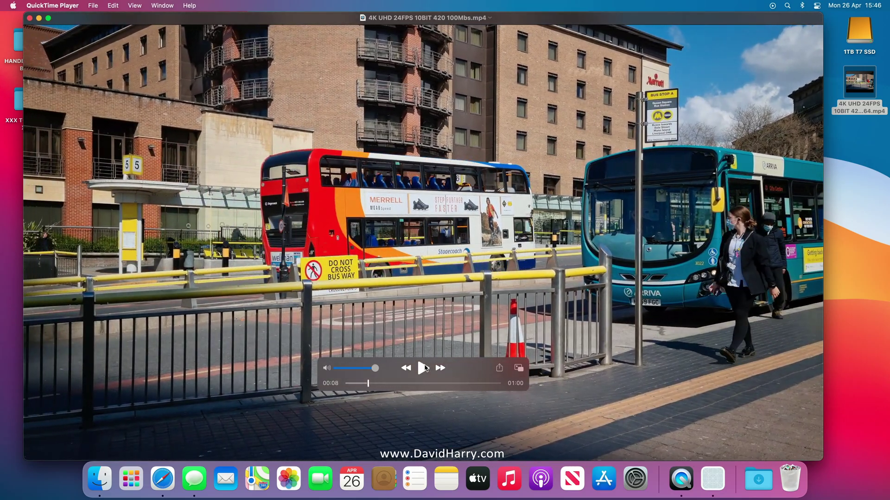
{"action": "left_click", "coordinate": [30, 18]}
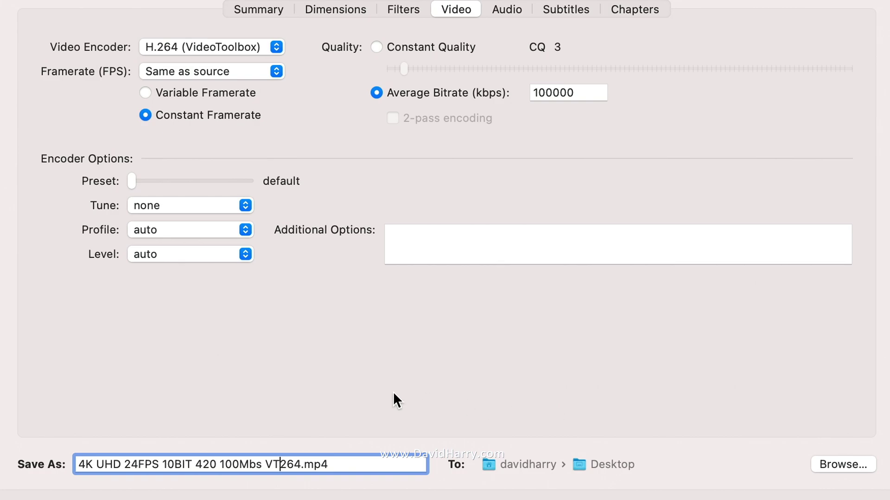
- In HandBrake, keep H.264 (VideoToolbox) as the encoder and run the VT264 encode while timing it with the online stopwatch in Safari, pausing at completion
{"action": "left_click", "coordinate": [227, 46]}
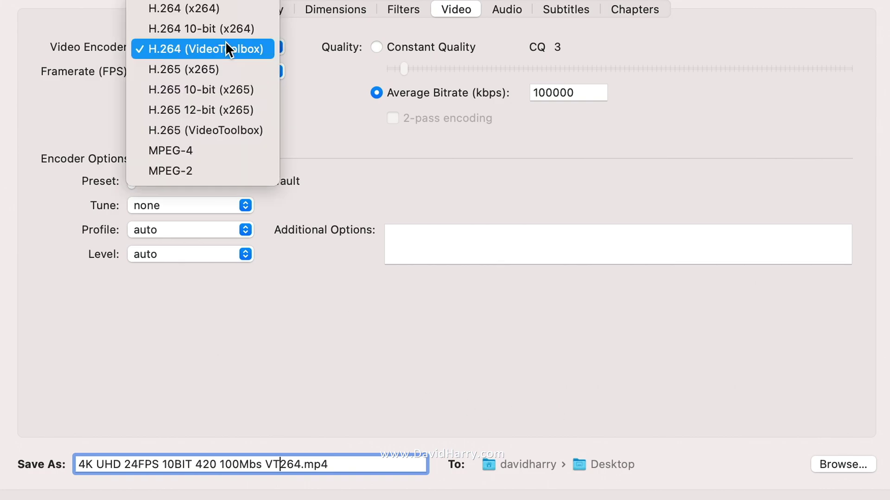
{"action": "left_click", "coordinate": [362, 135]}
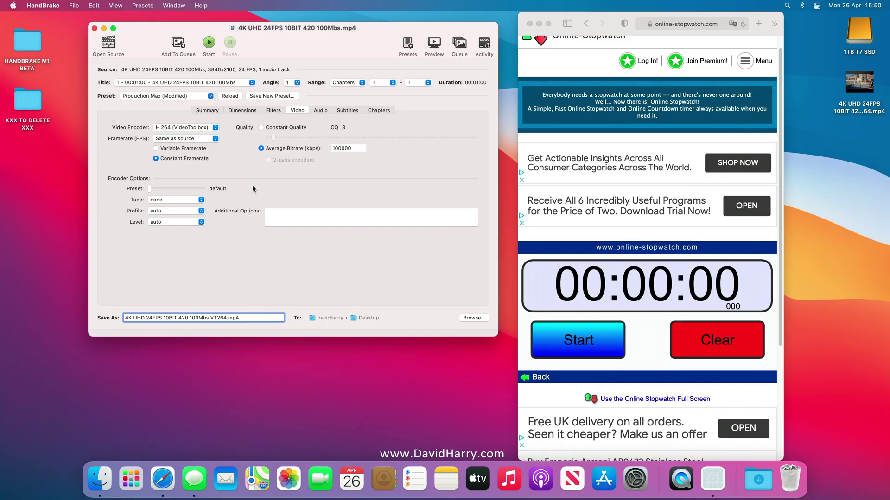
{"action": "left_click", "coordinate": [533, 397]}
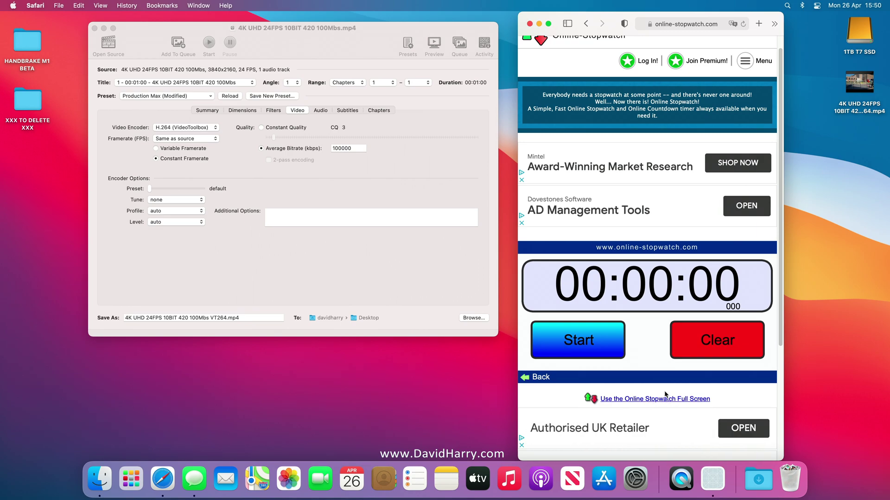
{"action": "left_click", "coordinate": [580, 343]}
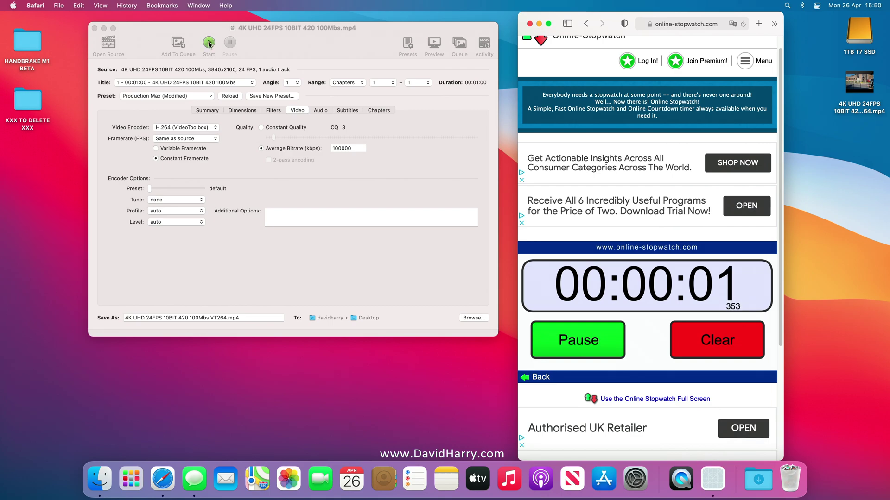
{"action": "left_click", "coordinate": [209, 43]}
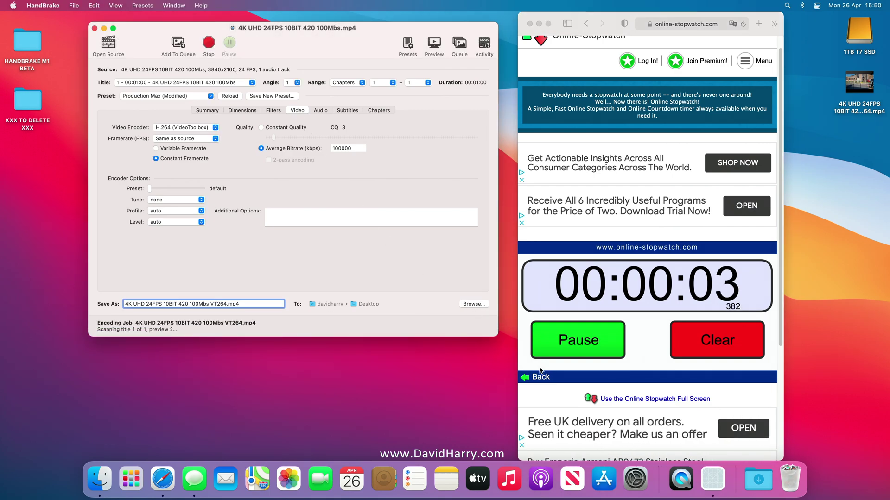
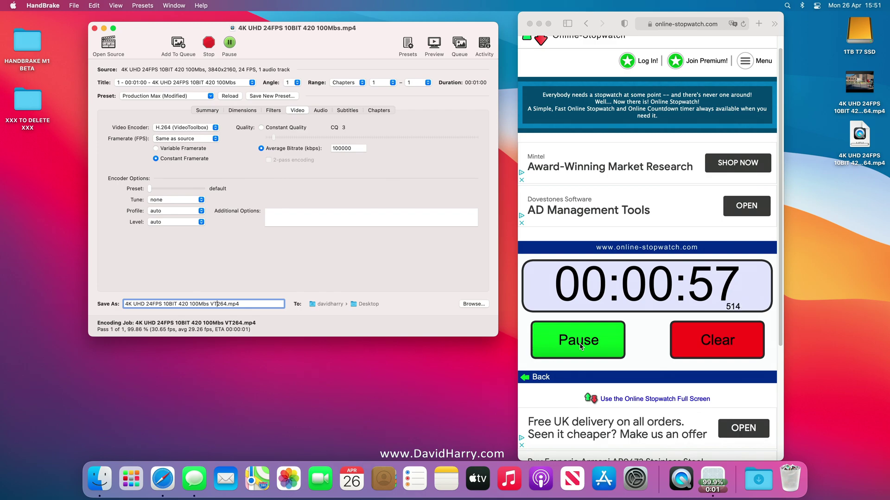
{"action": "left_click", "coordinate": [580, 347]}
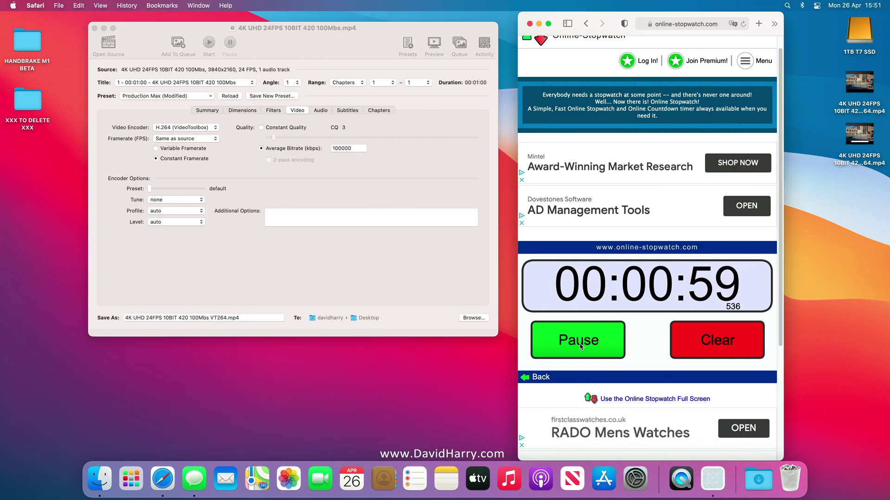
{"action": "left_click", "coordinate": [581, 347]}
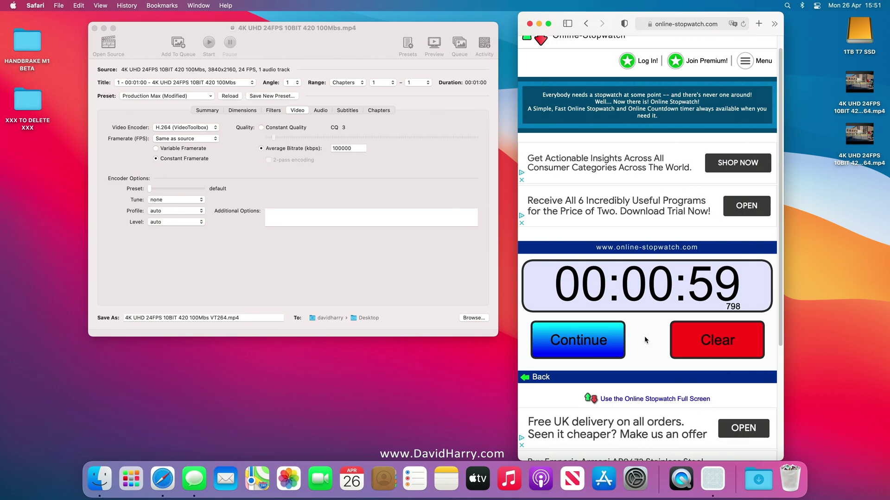
- Inspect the file information of the encoded VT264 movie on the desktop, and close the info window
{"action": "left_click", "coordinate": [861, 169]}
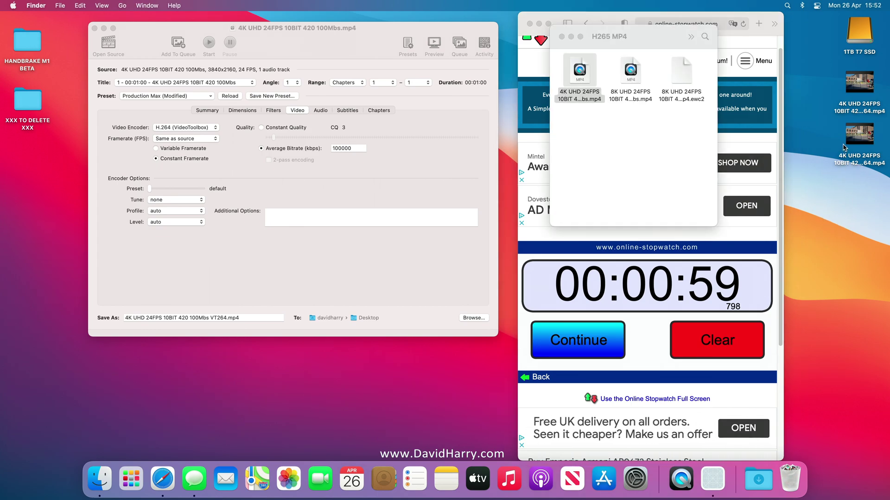
{"action": "left_click", "coordinate": [854, 159]}
{"action": "mouse_move", "coordinate": [850, 145]}
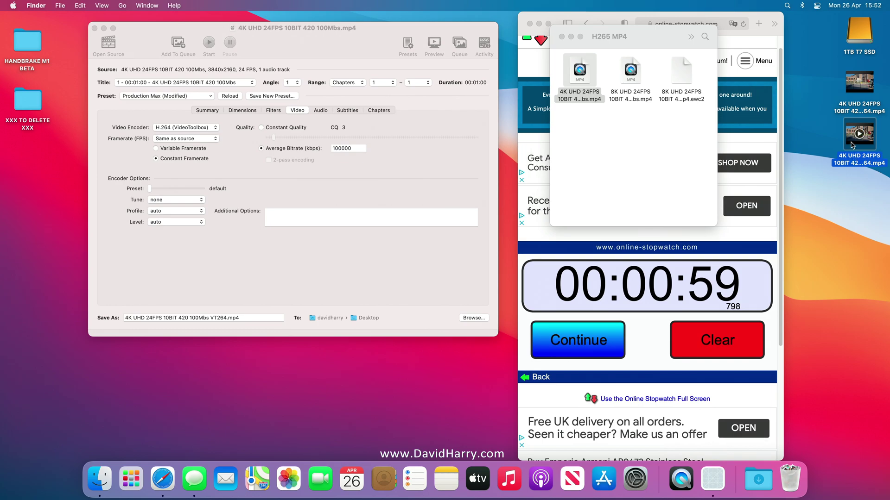
{"action": "left_click", "coordinate": [854, 156]}
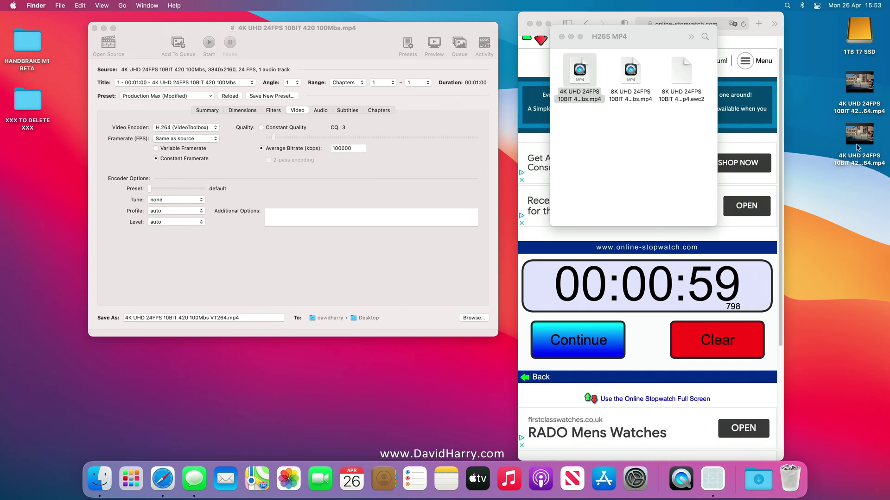
{"action": "right_click", "coordinate": [856, 144]}
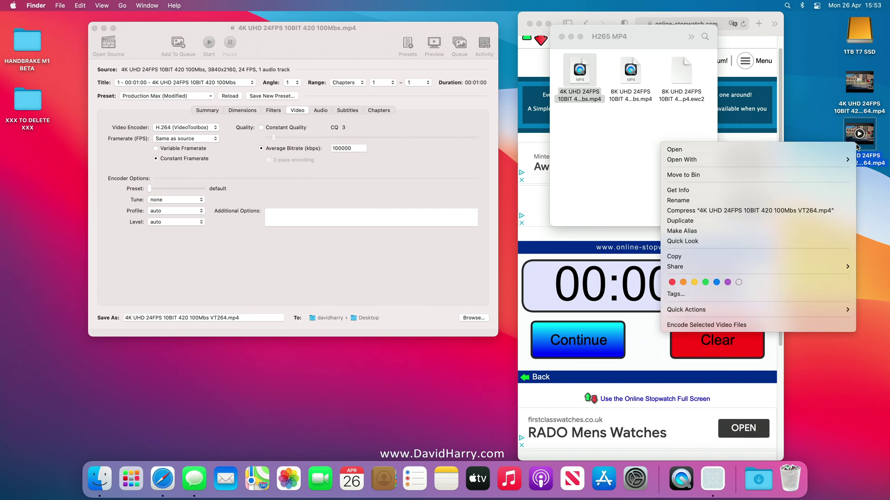
{"action": "left_click", "coordinate": [732, 190]}
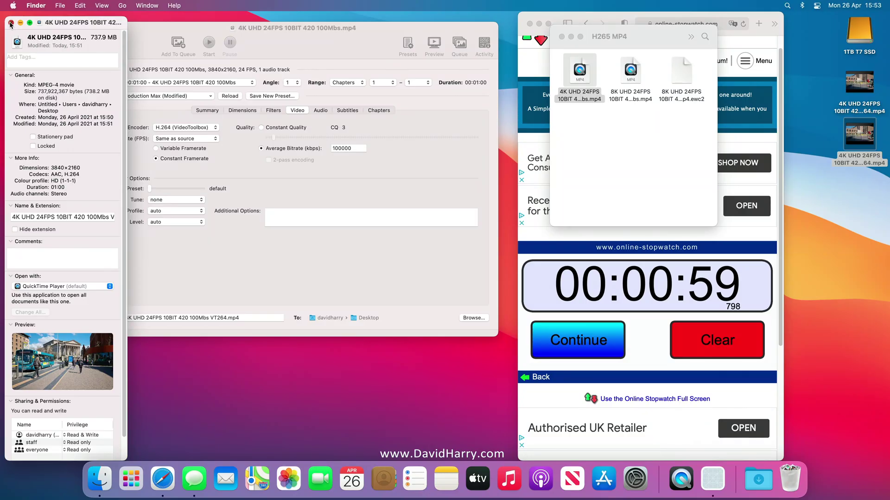
{"action": "left_click", "coordinate": [11, 22]}
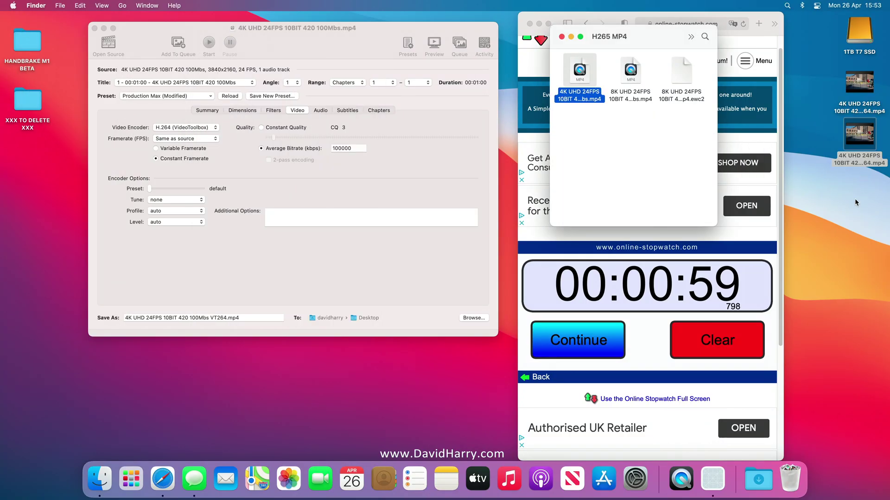
- Play back the encoded VT264 movie from the desktop in QuickTime Player, and close the player window
{"action": "left_click", "coordinate": [857, 142]}
{"action": "double_click", "coordinate": [857, 143]}
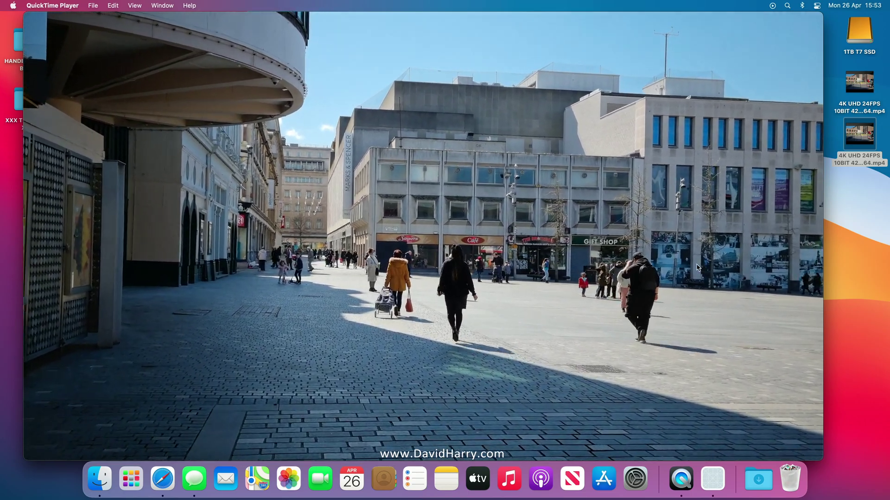
{"action": "mouse_move", "coordinate": [41, 38]}
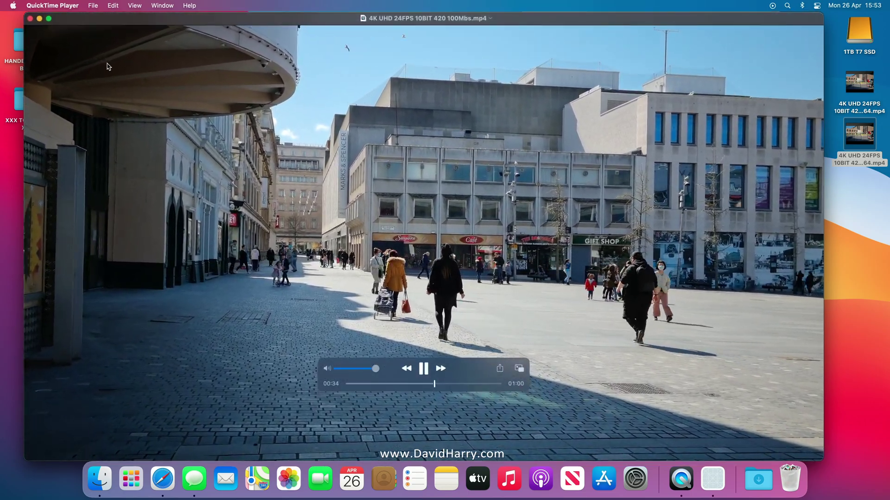
{"action": "left_click", "coordinate": [30, 19]}
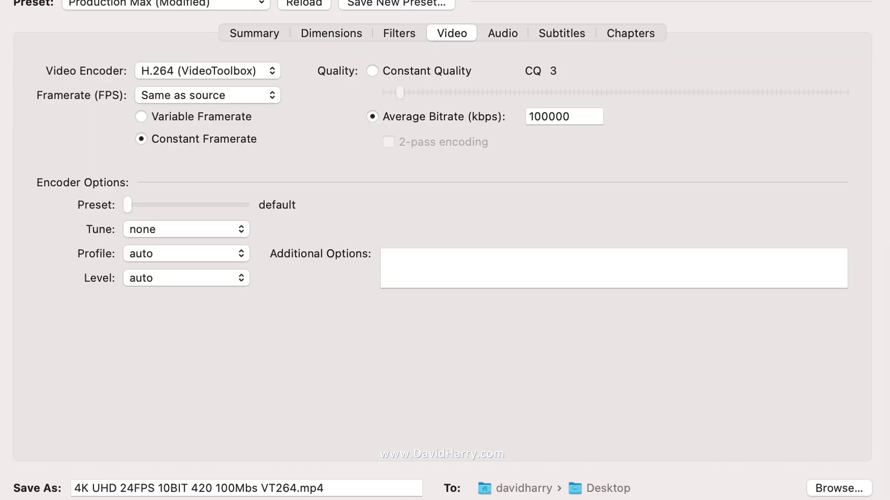
- In HandBrake, set the video encoder to H.265 (x265) and its encoder preset to ultrafast
{"action": "left_click", "coordinate": [560, 389]}
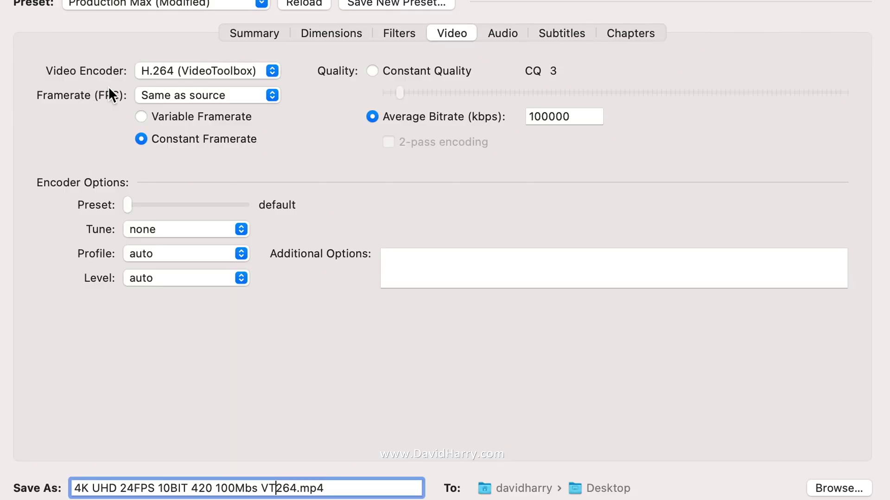
{"action": "left_click", "coordinate": [194, 73]}
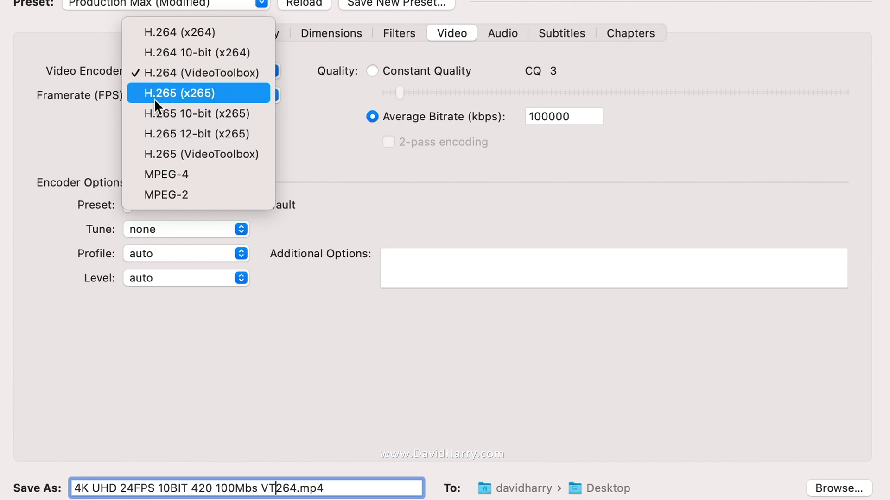
{"action": "left_click", "coordinate": [202, 94]}
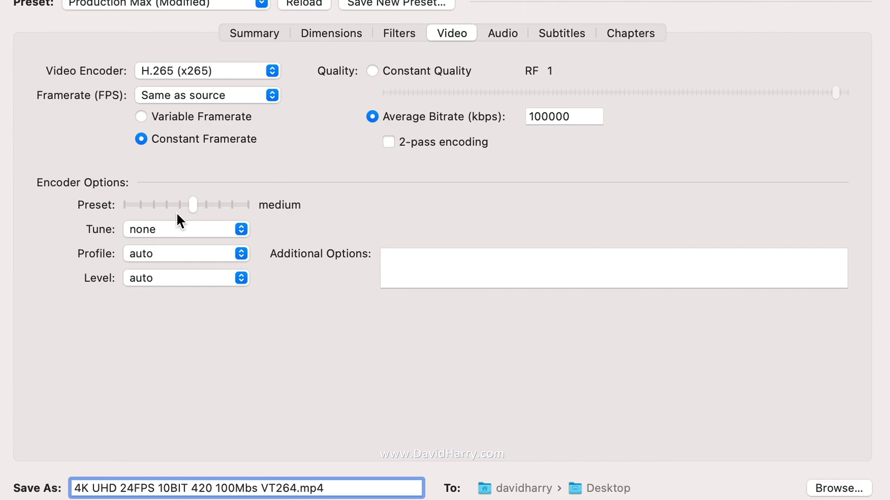
{"action": "left_click_drag", "start_coordinate": [190, 204], "coordinate": [95, 209]}
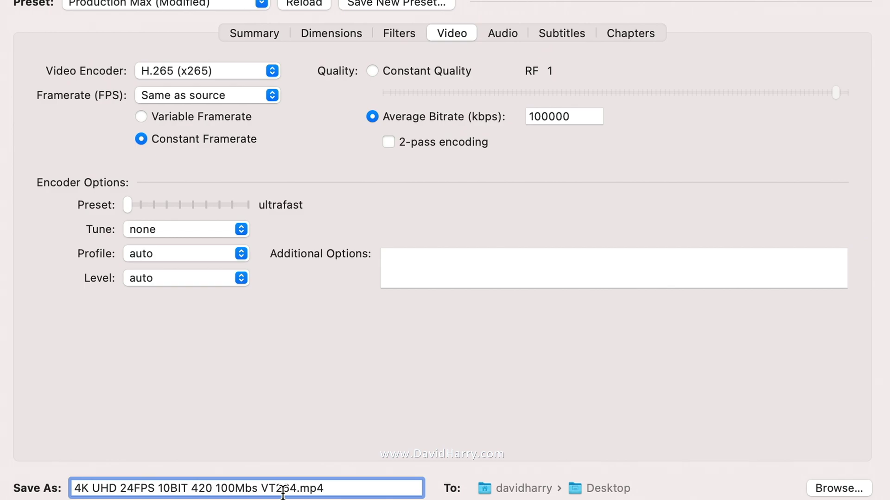
- Replace VT264 with x265 in the output file name, giving 4K UHD 24FPS 10BIT 420 100Mbs x265.mp4
{"action": "key", "text": "Right"}
{"action": "key", "text": "Right"}
{"action": "key", "text": "Right"}
{"action": "key", "text": "BackSpace"}
{"action": "key", "text": "BackSpace"}
{"action": "key", "text": "BackSpace"}
{"action": "key", "text": "BackSpace"}
{"action": "key", "text": "BackSpace"}
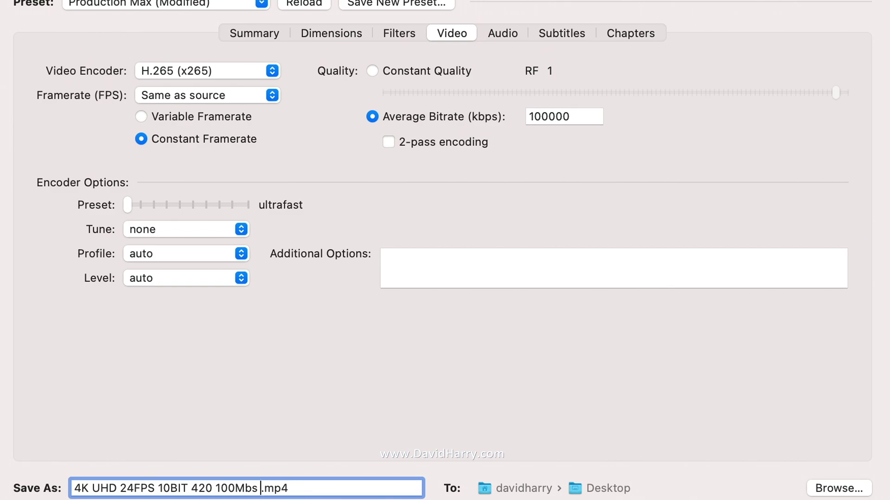
{"action": "type", "text": "x265"}
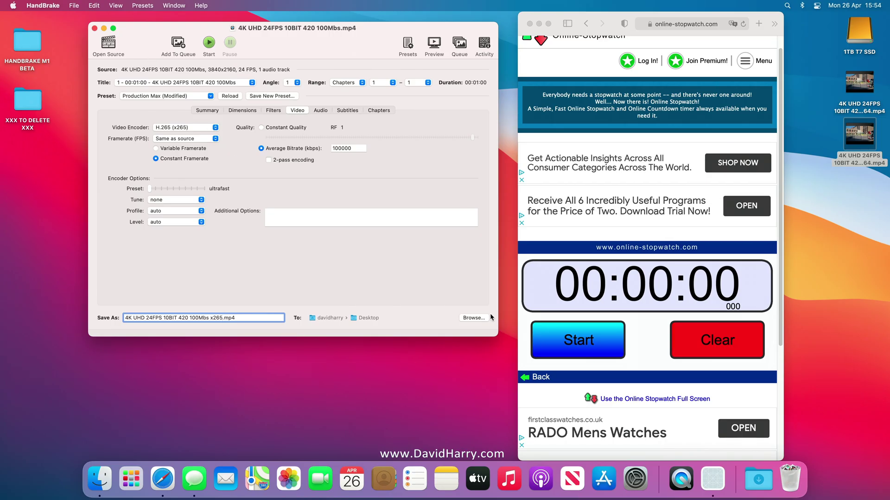
- Run the x265 encode while timing it with the online stopwatch in Safari, pausing the stopwatch when the encode finishes
{"action": "left_click", "coordinate": [578, 343]}
{"action": "left_click", "coordinate": [579, 343]}
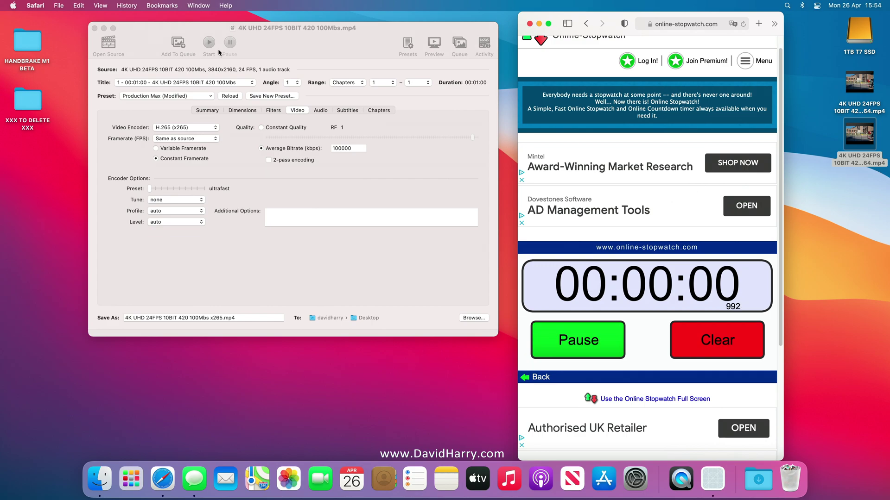
{"action": "left_click", "coordinate": [209, 44]}
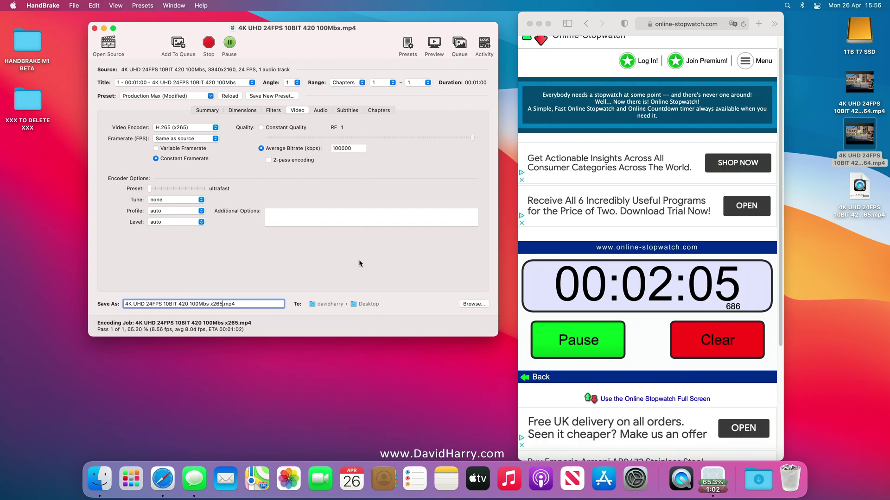
{"action": "left_click", "coordinate": [560, 368]}
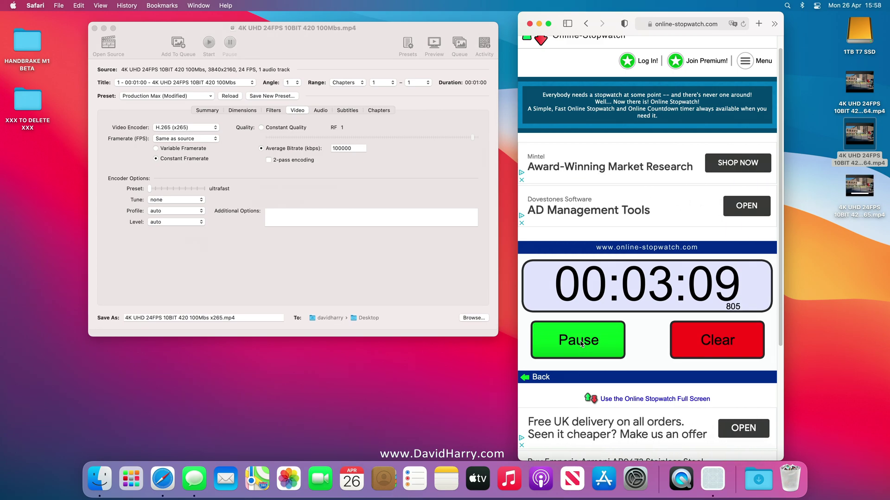
{"action": "left_click", "coordinate": [581, 344]}
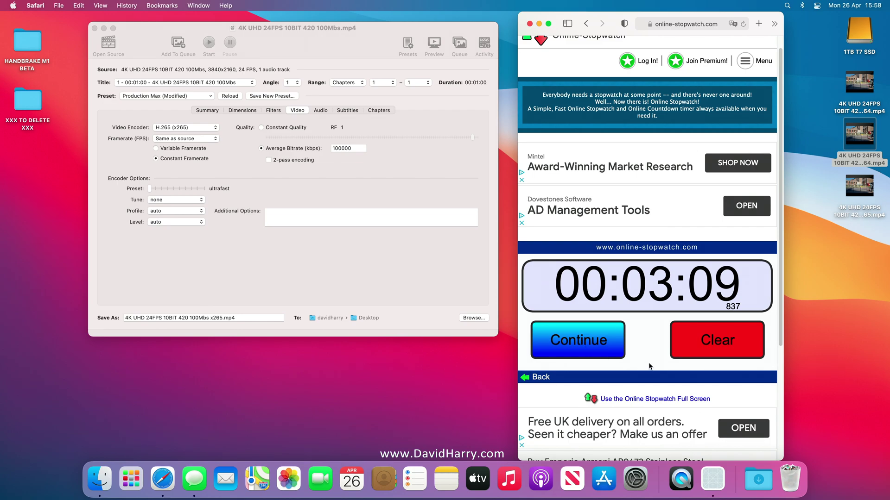
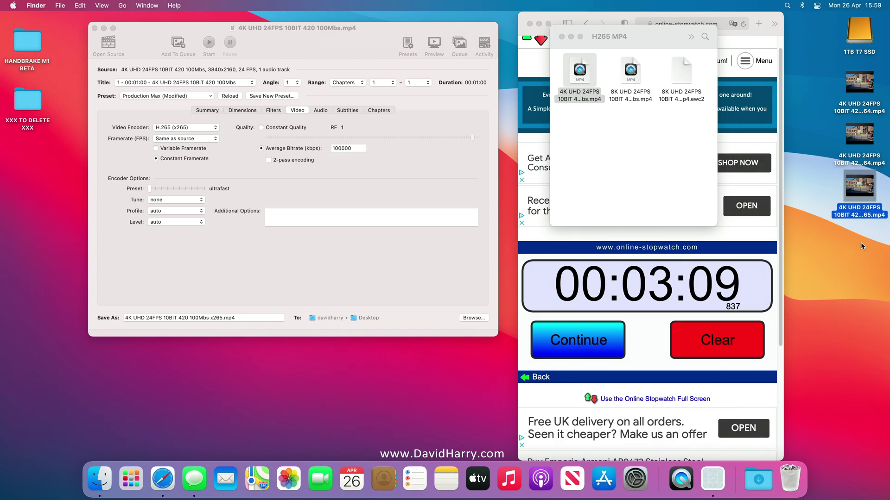
{"action": "left_click", "coordinate": [861, 242]}
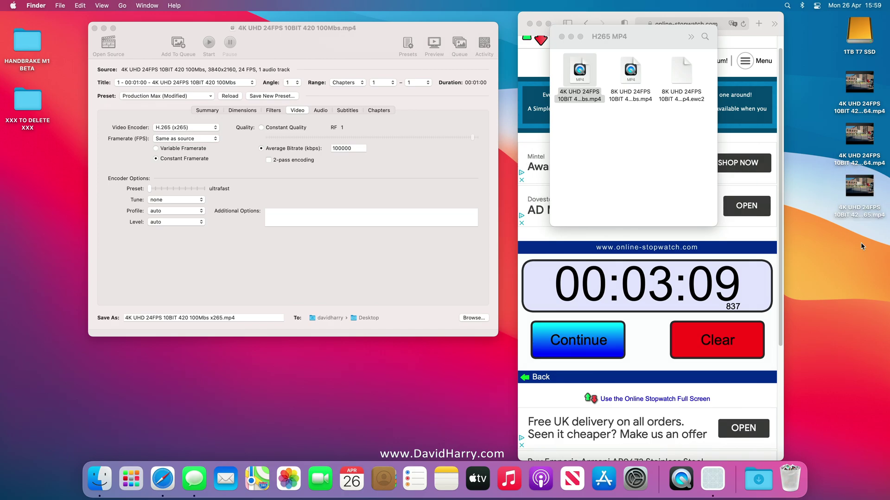
- Play back the encoded x265 movie from the desktop in QuickTime Player, and close the player window
{"action": "left_click", "coordinate": [860, 186]}
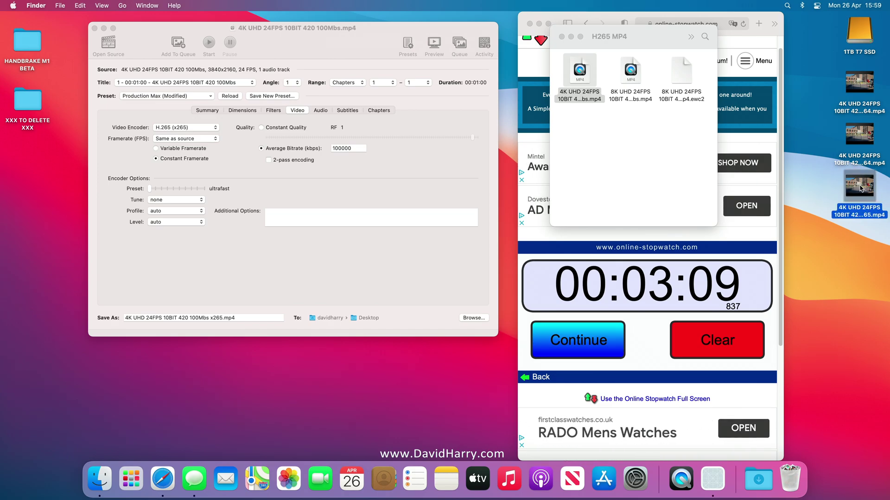
{"action": "double_click", "coordinate": [860, 186]}
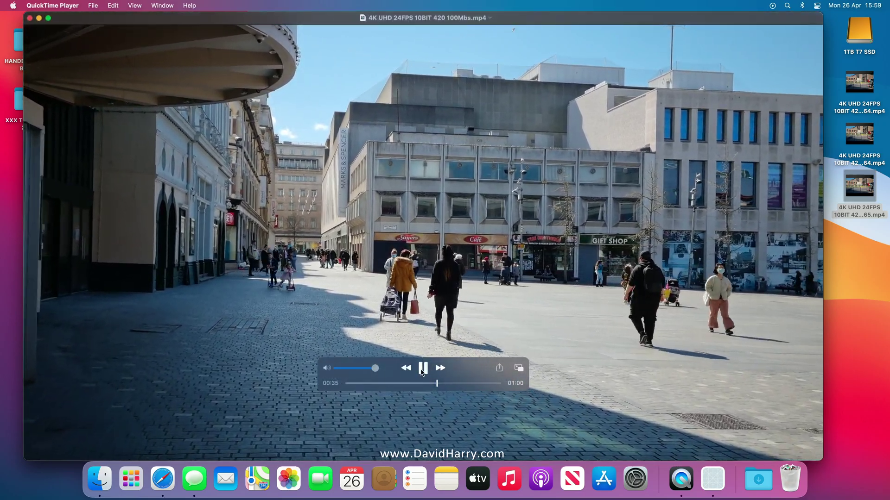
{"action": "left_click", "coordinate": [423, 368]}
{"action": "left_click", "coordinate": [29, 18]}
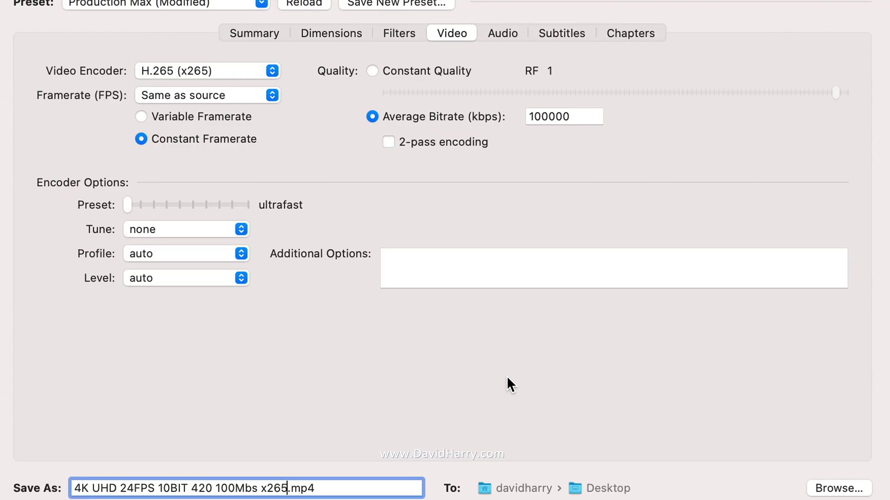
- In HandBrake, set the video encoder to H.265 (VideoToolbox) and change x265 to vt265 in the output file name
{"action": "left_click", "coordinate": [221, 72]}
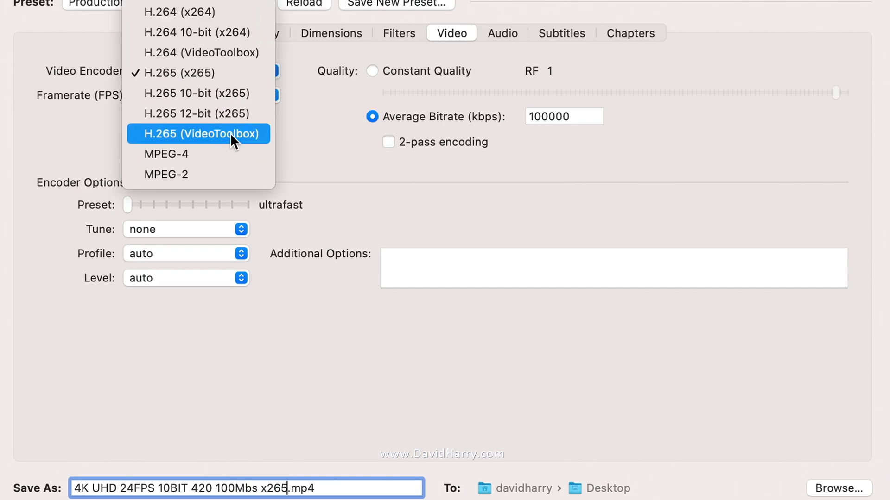
{"action": "left_click", "coordinate": [196, 132]}
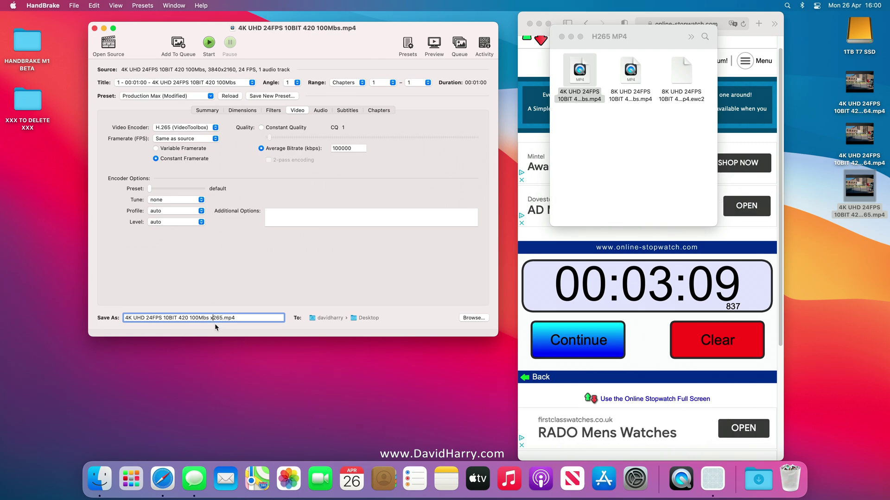
{"action": "left_click", "coordinate": [213, 319]}
{"action": "key", "text": "BackSpace"}
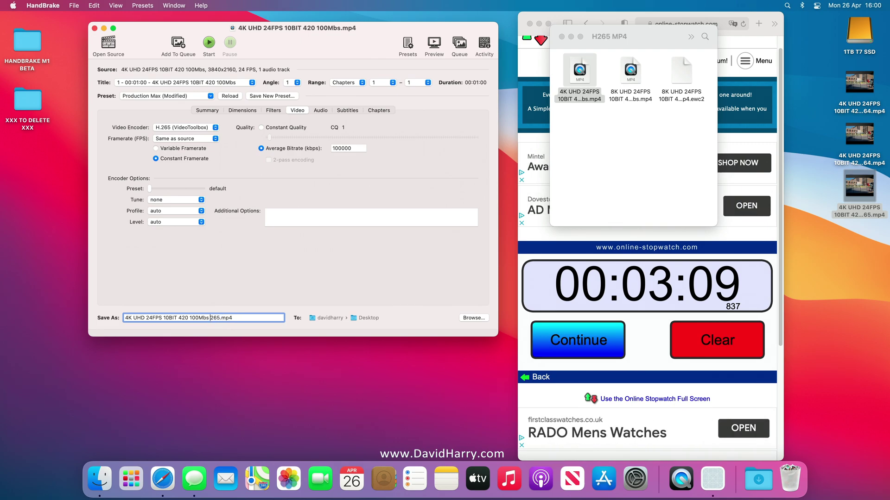
{"action": "type", "text": "vt"}
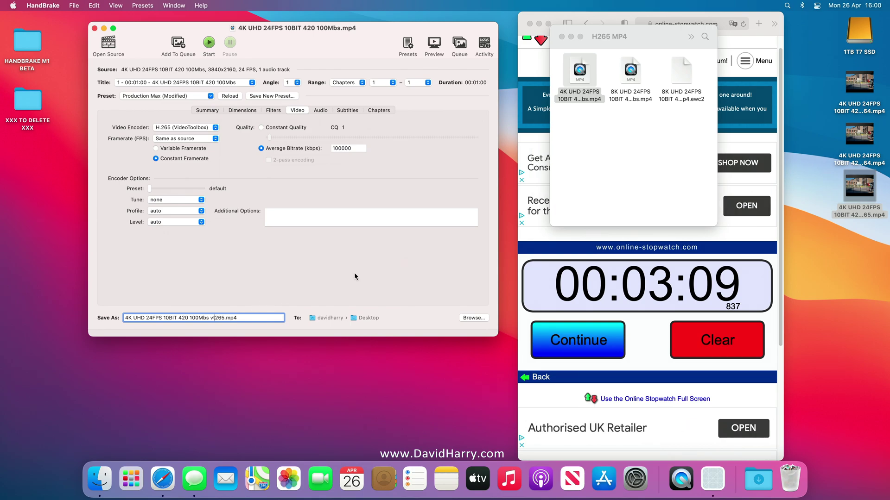
- Reset the online stopwatch in Safari and time the VideoToolbox H.265 encode with it, pausing the stopwatch when the encode finishes
{"action": "left_click", "coordinate": [558, 399]}
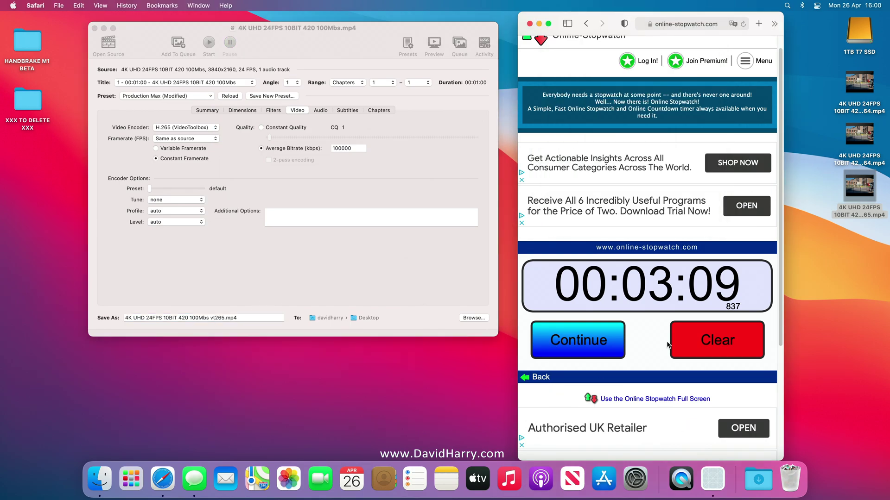
{"action": "left_click", "coordinate": [720, 346]}
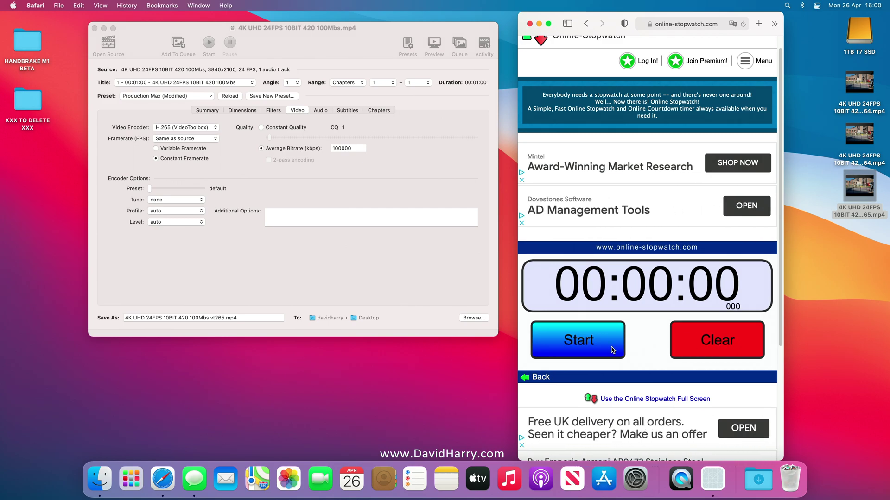
{"action": "left_click", "coordinate": [585, 340]}
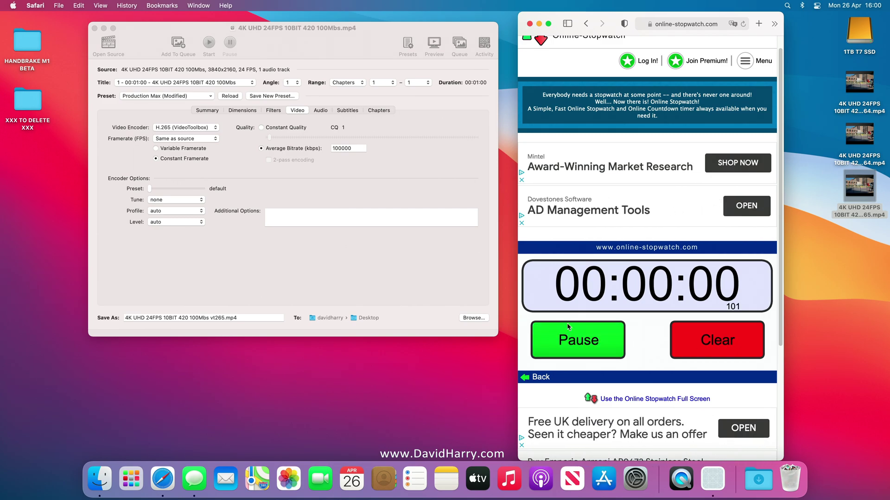
{"action": "left_click", "coordinate": [208, 42]}
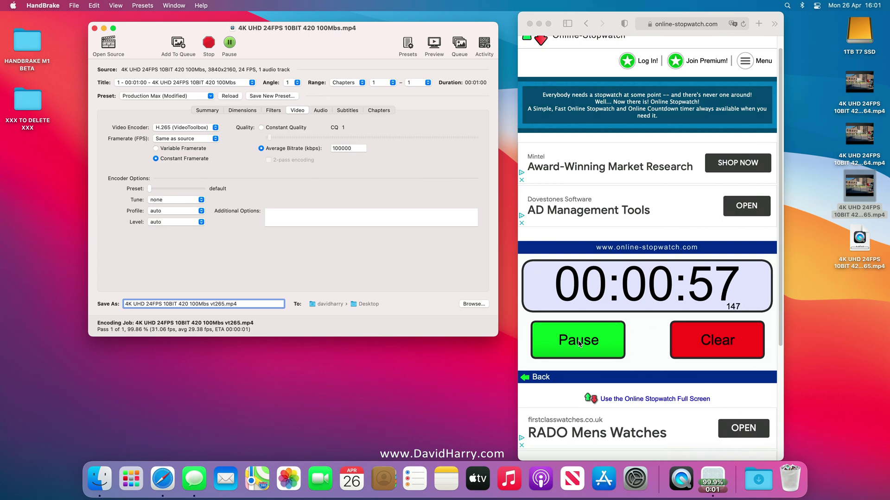
{"action": "left_click", "coordinate": [578, 343]}
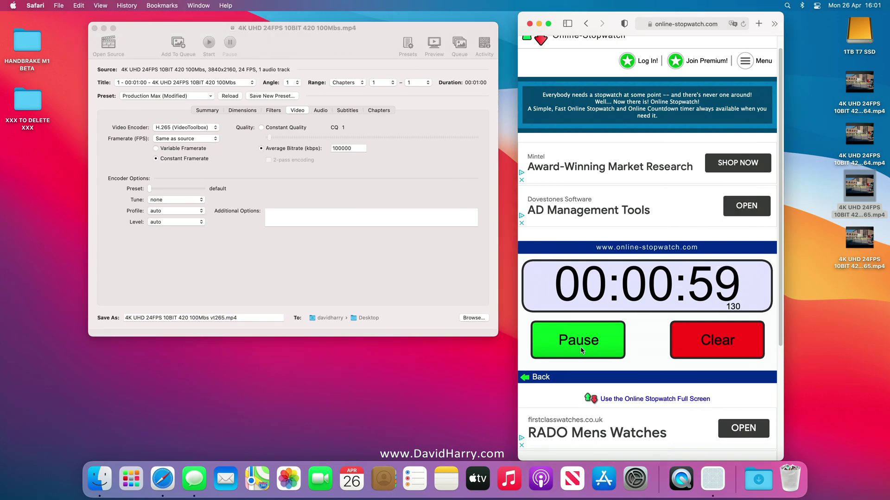
{"action": "left_click", "coordinate": [585, 355]}
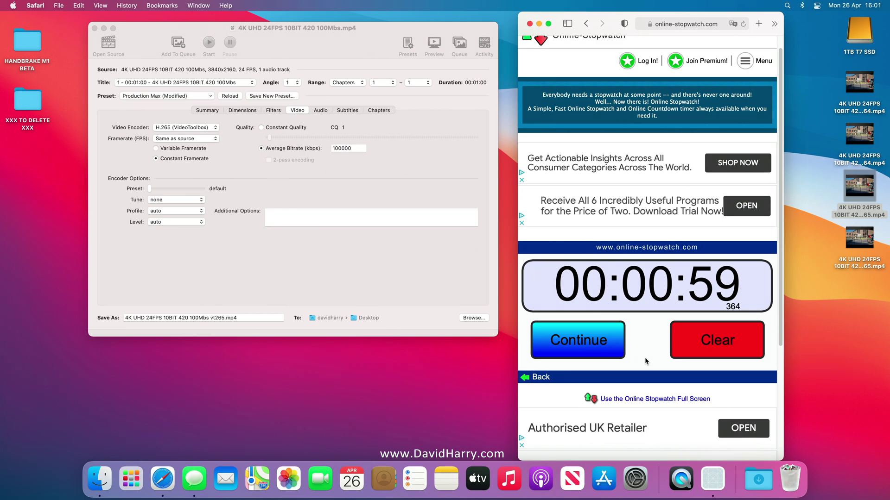
- Examine the file information of the encoded vt265 movie on the desktop, checking its size and codecs, and close the information window
{"action": "left_click", "coordinate": [851, 244]}
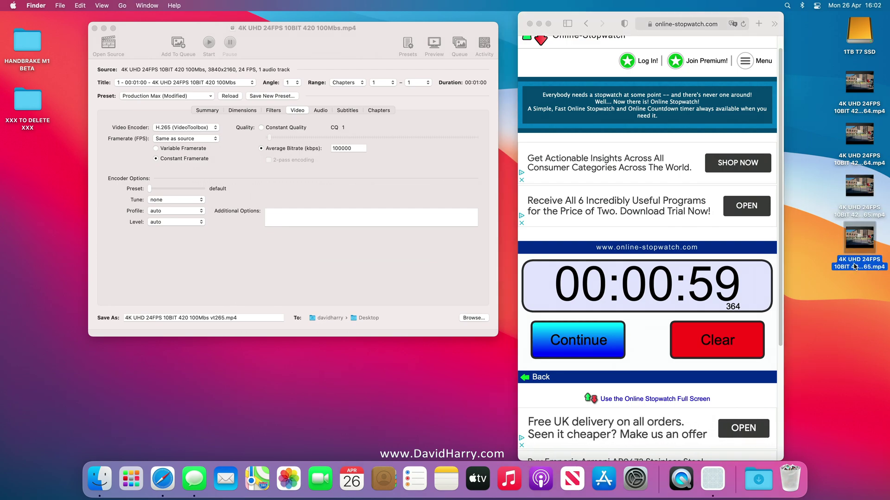
{"action": "left_click", "coordinate": [864, 343]}
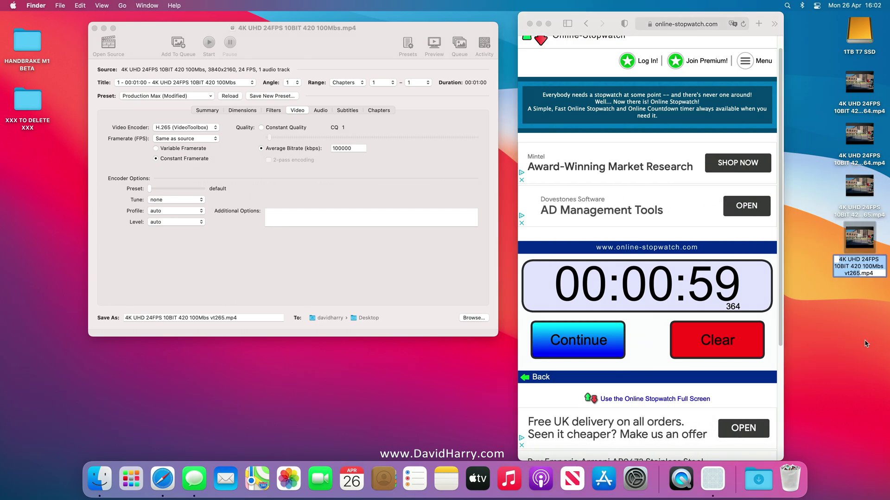
{"action": "right_click", "coordinate": [856, 248]}
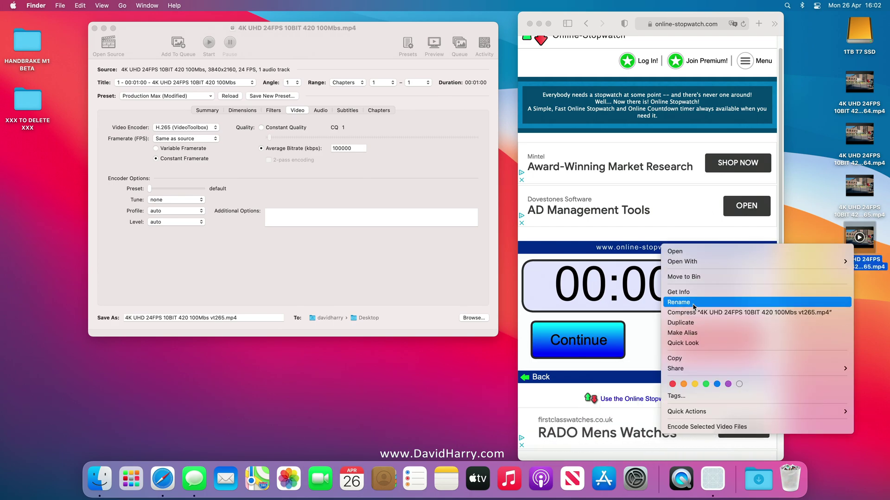
{"action": "left_click", "coordinate": [707, 294]}
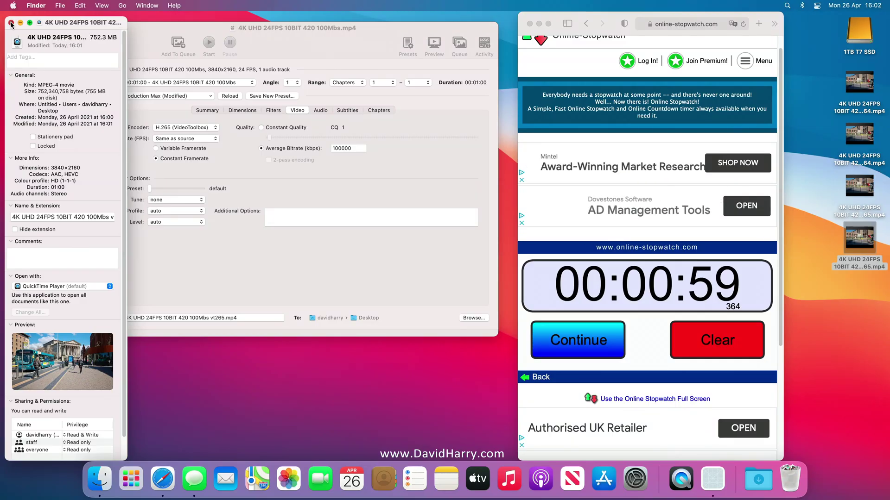
{"action": "key", "text": "super+w"}
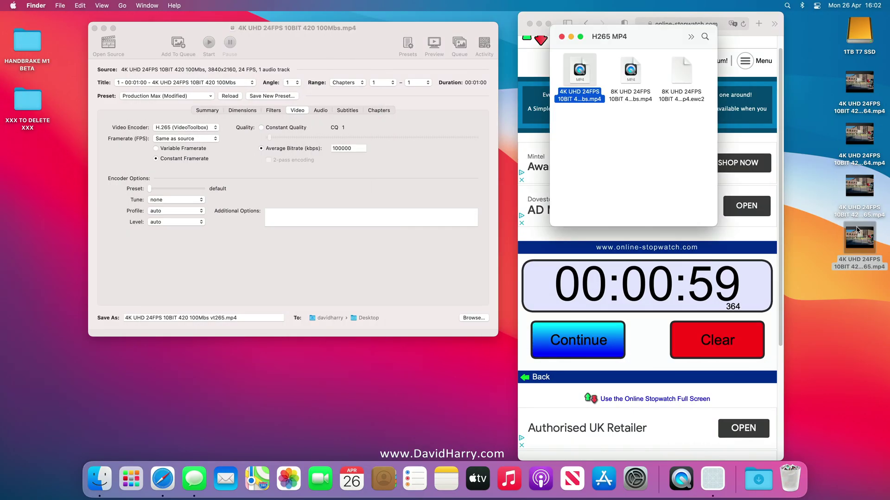
- Open the encoded vt265 movie from the desktop in QuickTime Player for playback
{"action": "left_click", "coordinate": [857, 334]}
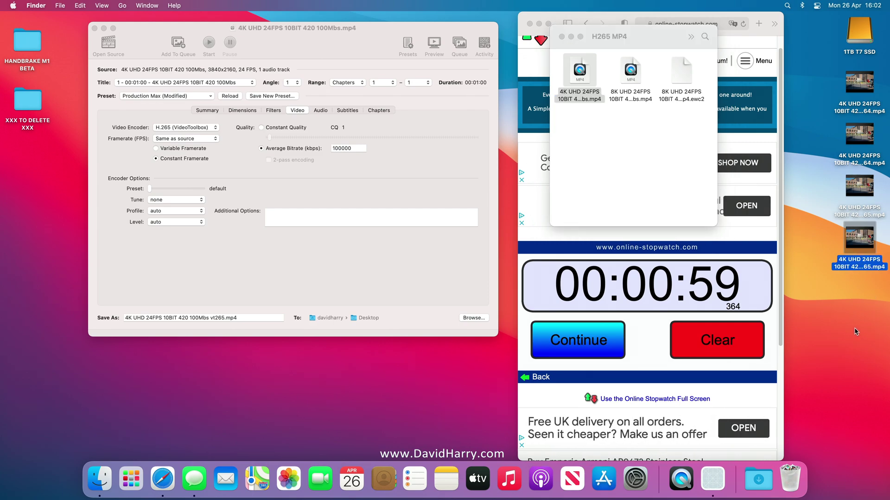
{"action": "left_click", "coordinate": [830, 317]}
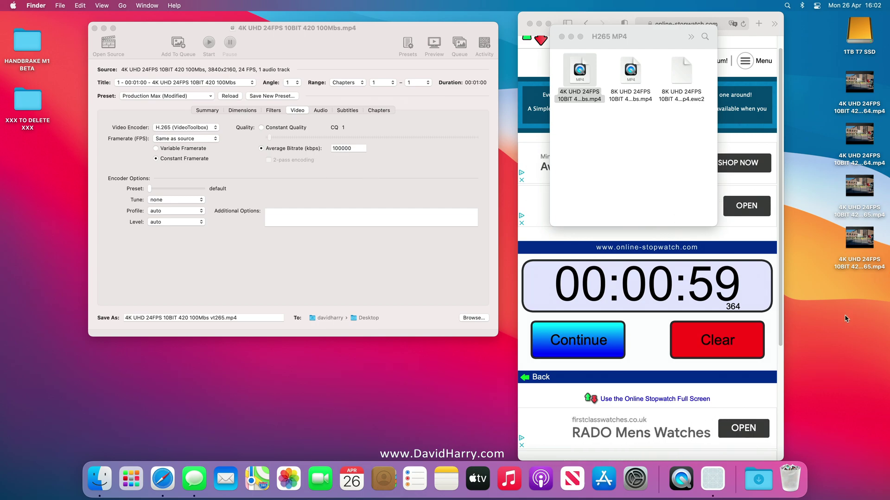
{"action": "left_click", "coordinate": [859, 238]}
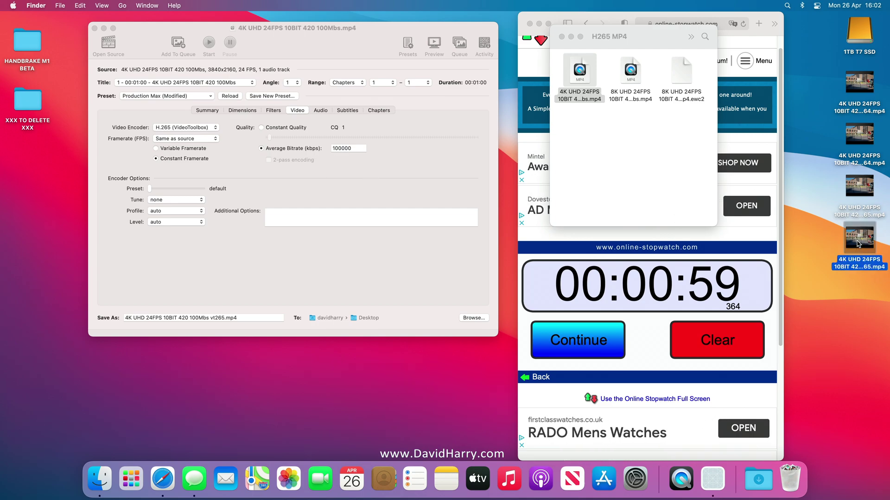
{"action": "double_click", "coordinate": [858, 238]}
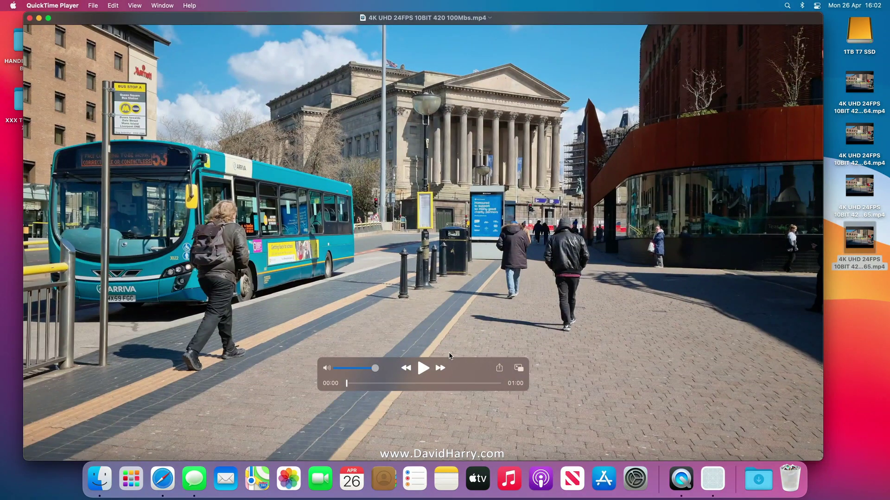